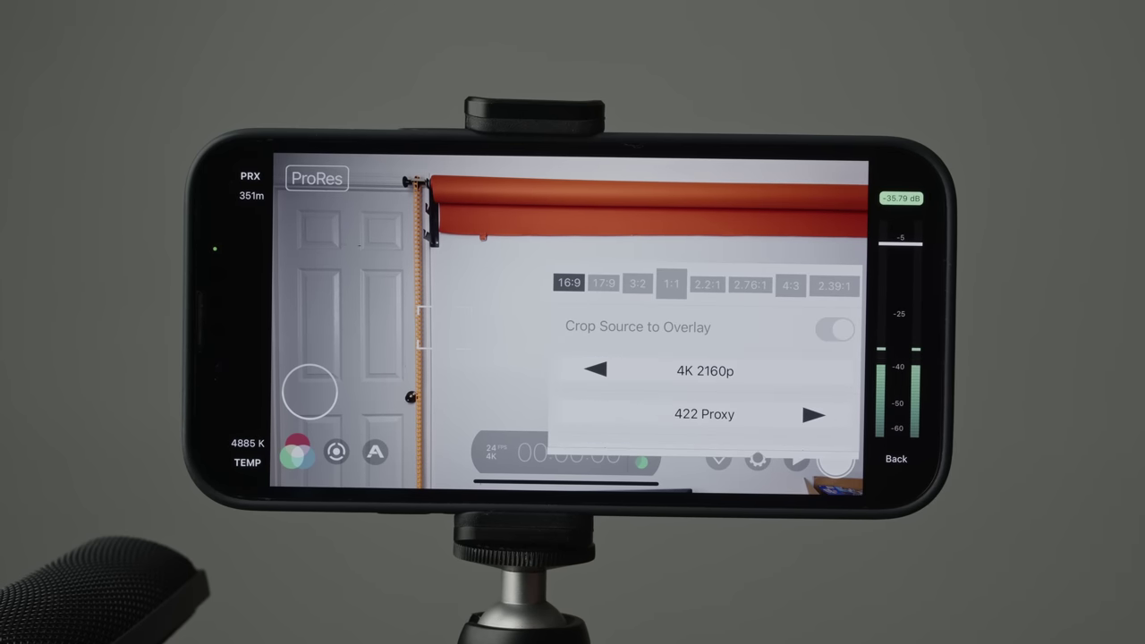
Raise Filmic Pro's 4K codec from 422 Proxy through 422 LT to ProRes 422.
{"action": "left_click", "coordinate": [813, 415]}
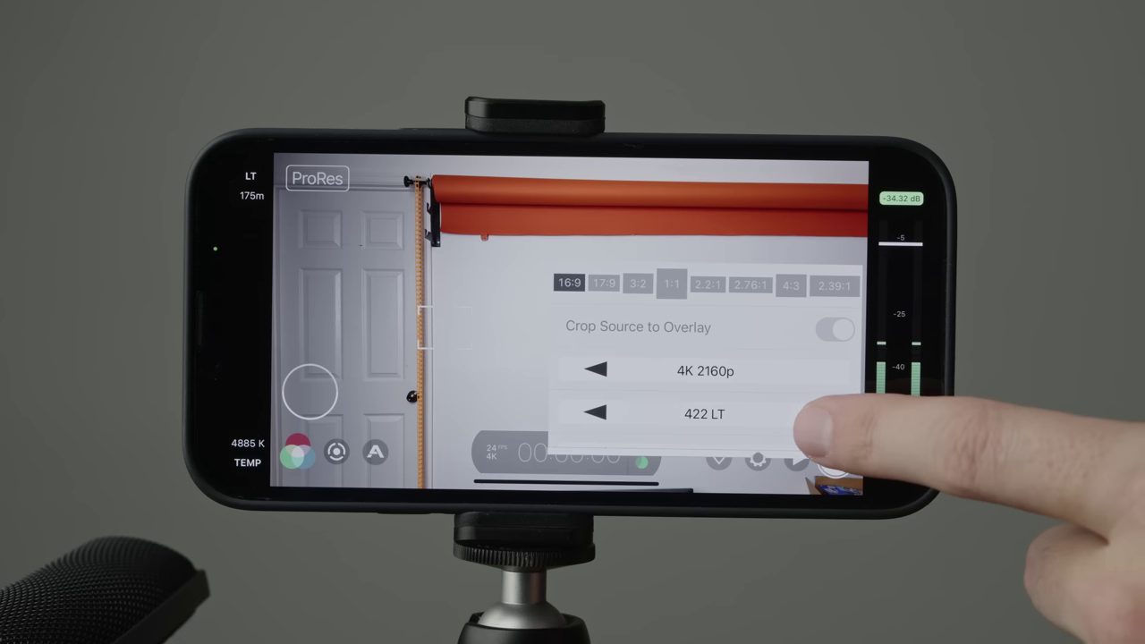
{"action": "left_click", "coordinate": [813, 414]}
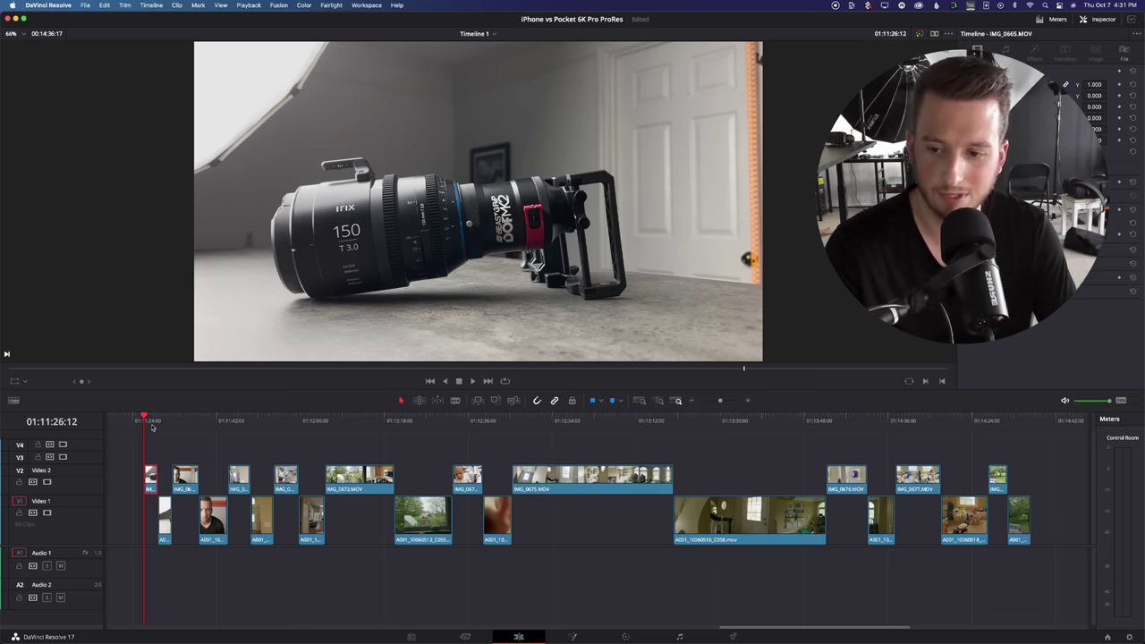
Preview frames around the lens shot on the Edit page, then move to the Color page.
{"action": "left_click_drag", "start_coordinate": [152, 428], "coordinate": [152, 428]}
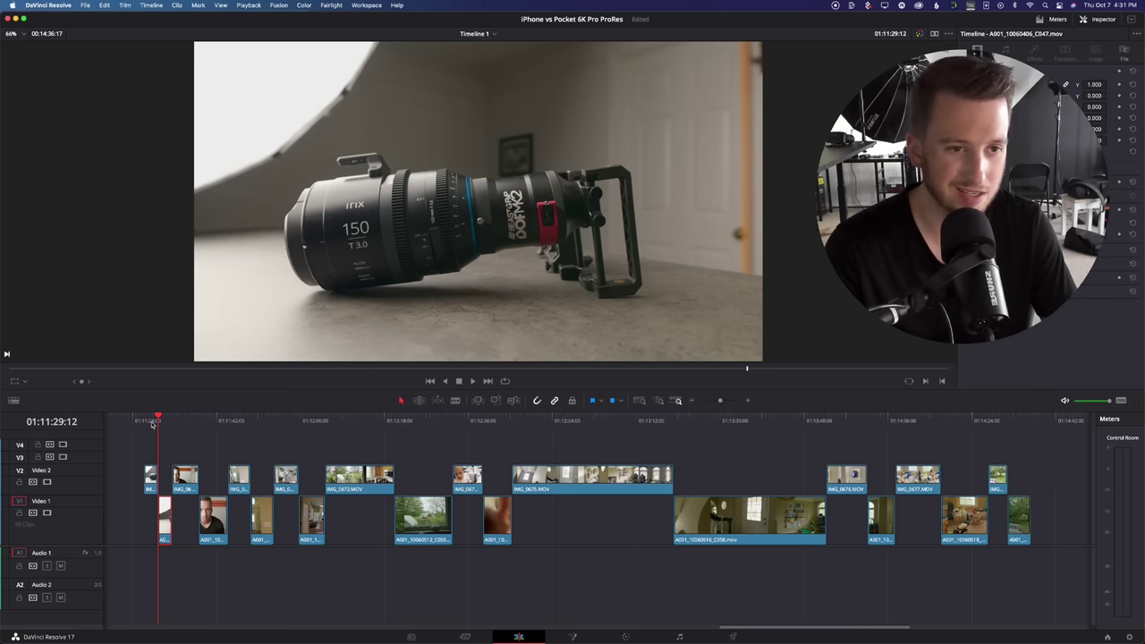
{"action": "left_click", "coordinate": [624, 638]}
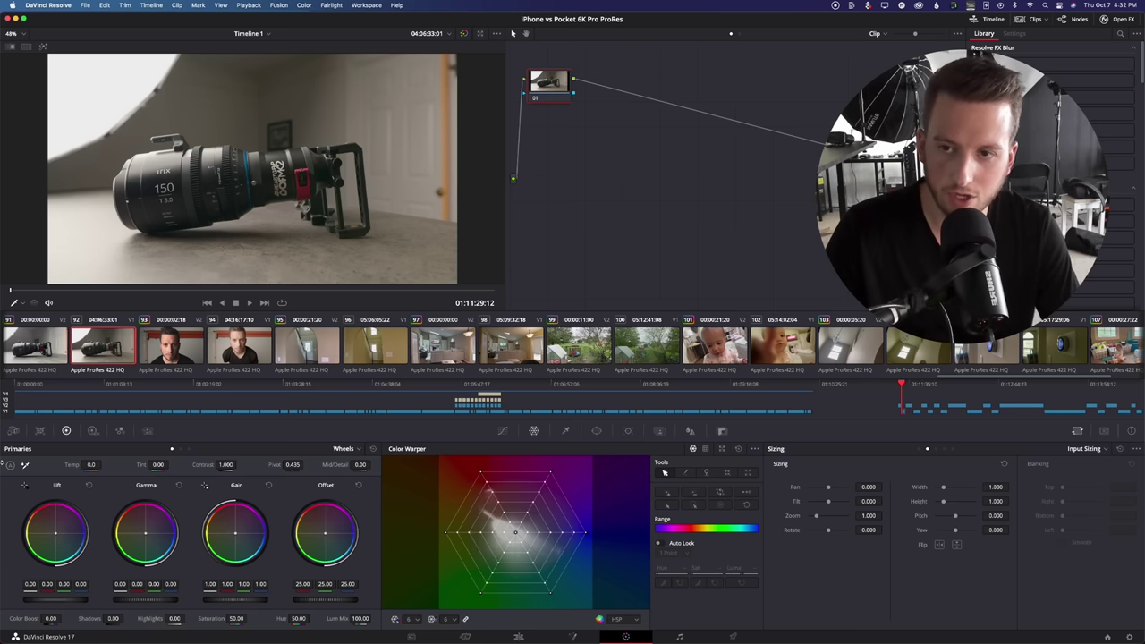
Select the first iPhone lens clip and toggle CineMatch node 02 off, on, then off.
{"action": "left_click", "coordinate": [34, 342]}
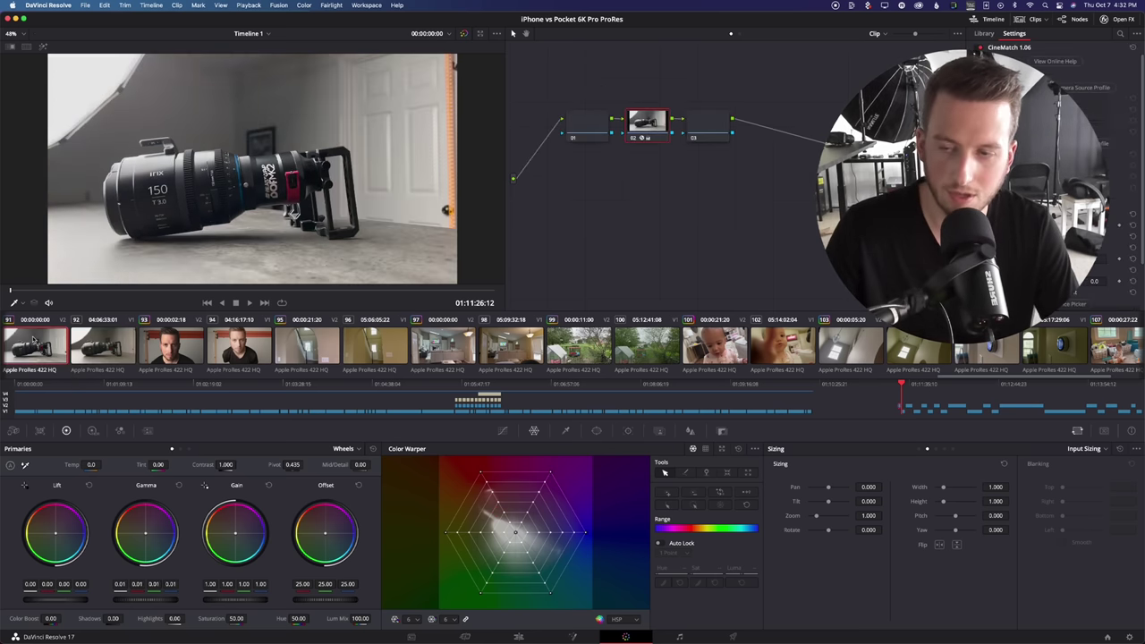
{"action": "left_click", "coordinate": [635, 140]}
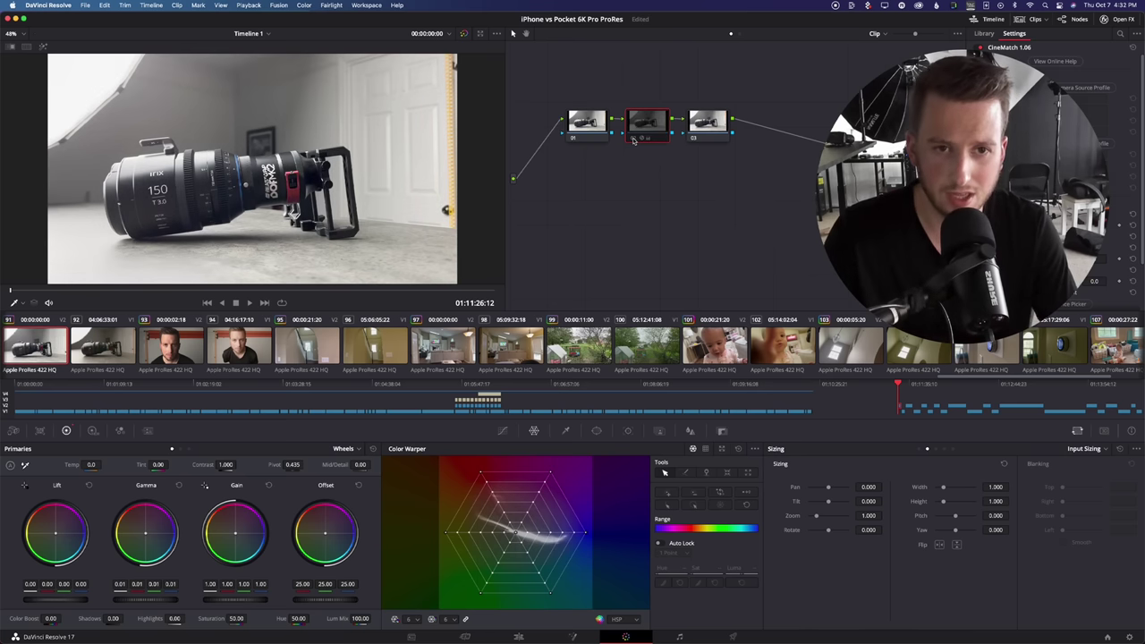
{"action": "left_click", "coordinate": [633, 139]}
{"action": "left_click", "coordinate": [633, 139]}
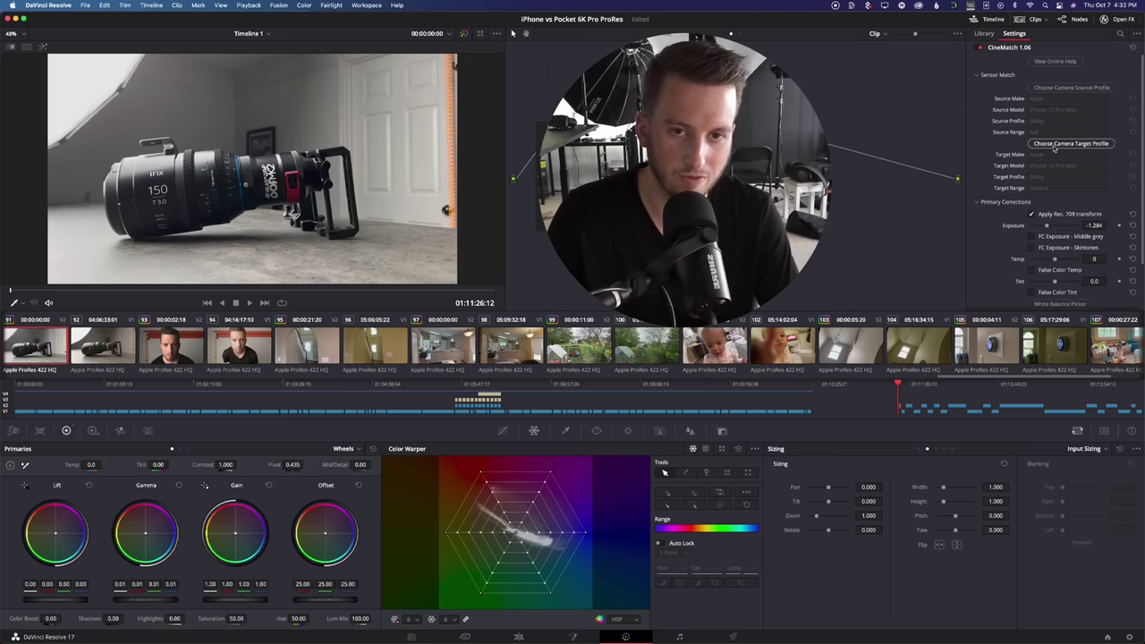
{"action": "mouse_move", "coordinate": [831, 132]}
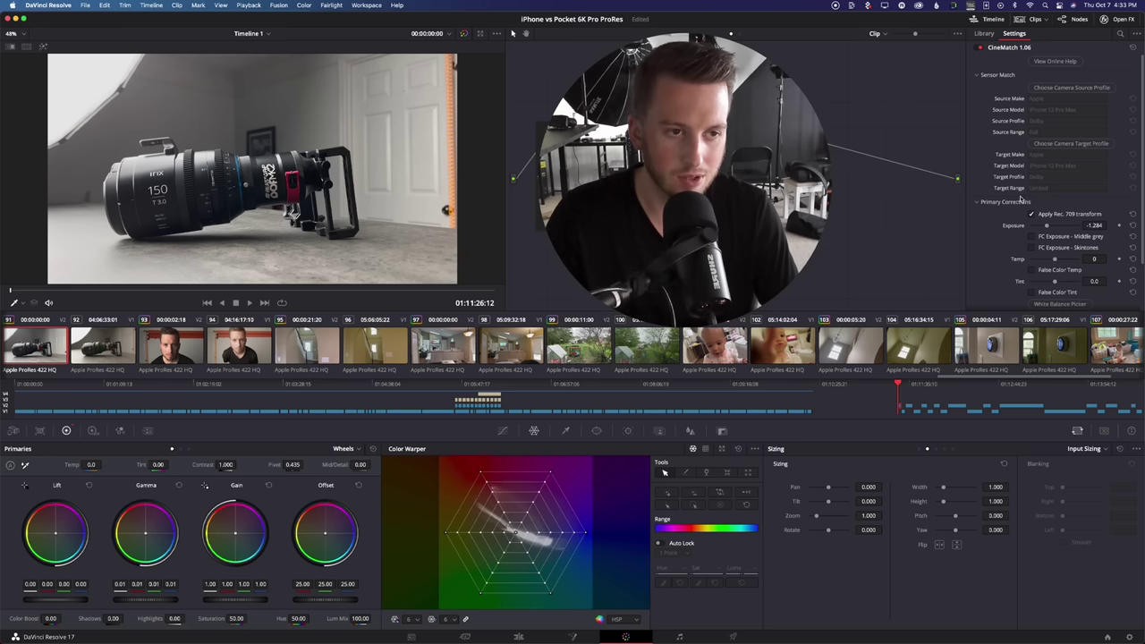
Try the CineMatch target camera profile with Target Range set to Full.
{"action": "left_click", "coordinate": [1042, 144]}
{"action": "left_click_drag", "start_coordinate": [677, 108], "coordinate": [691, 364]}
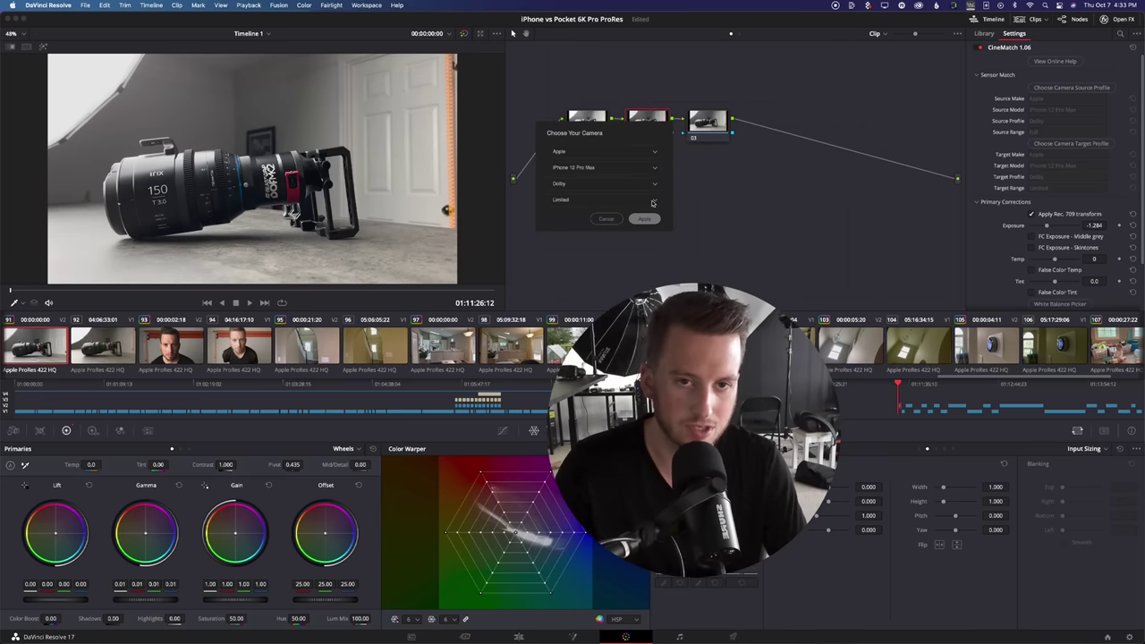
{"action": "left_click", "coordinate": [603, 220]}
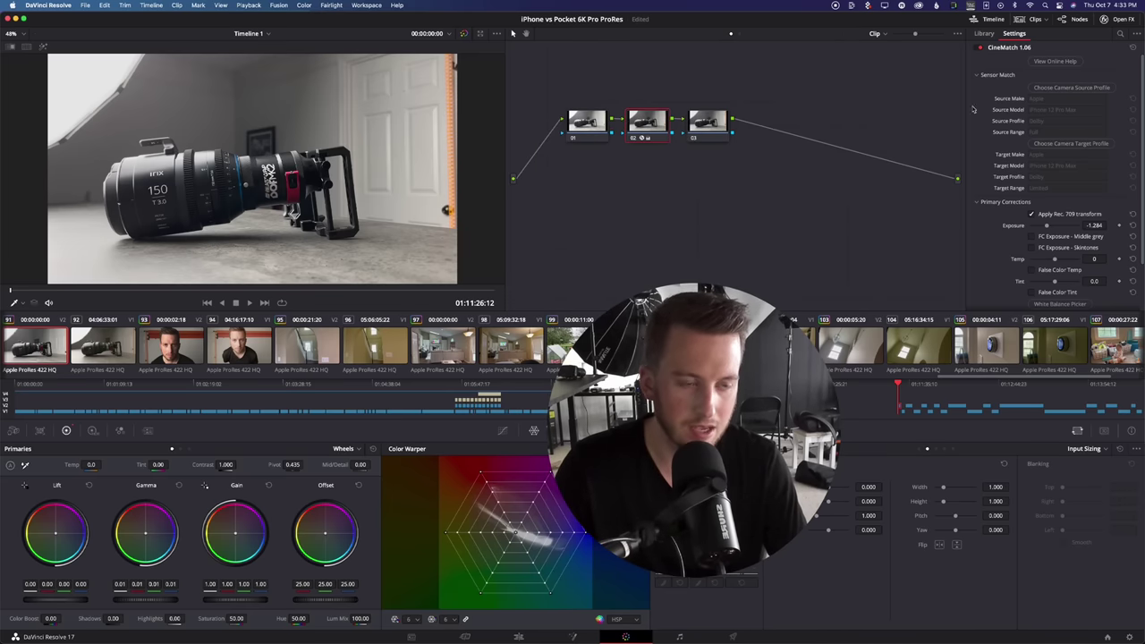
{"action": "left_click", "coordinate": [1052, 145]}
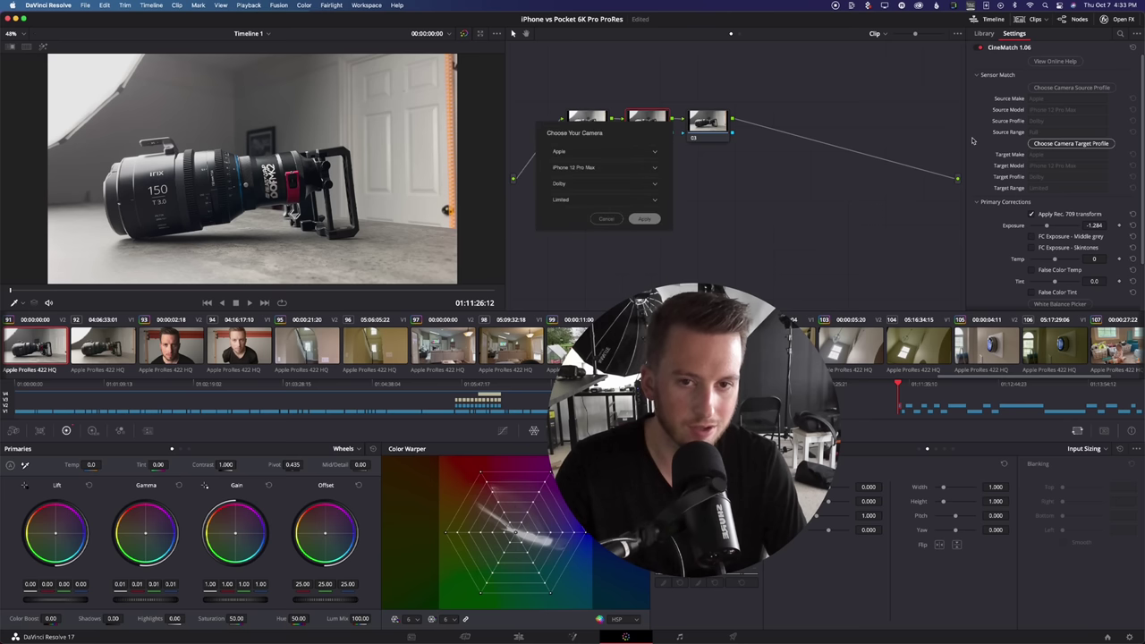
{"action": "left_click", "coordinate": [563, 200]}
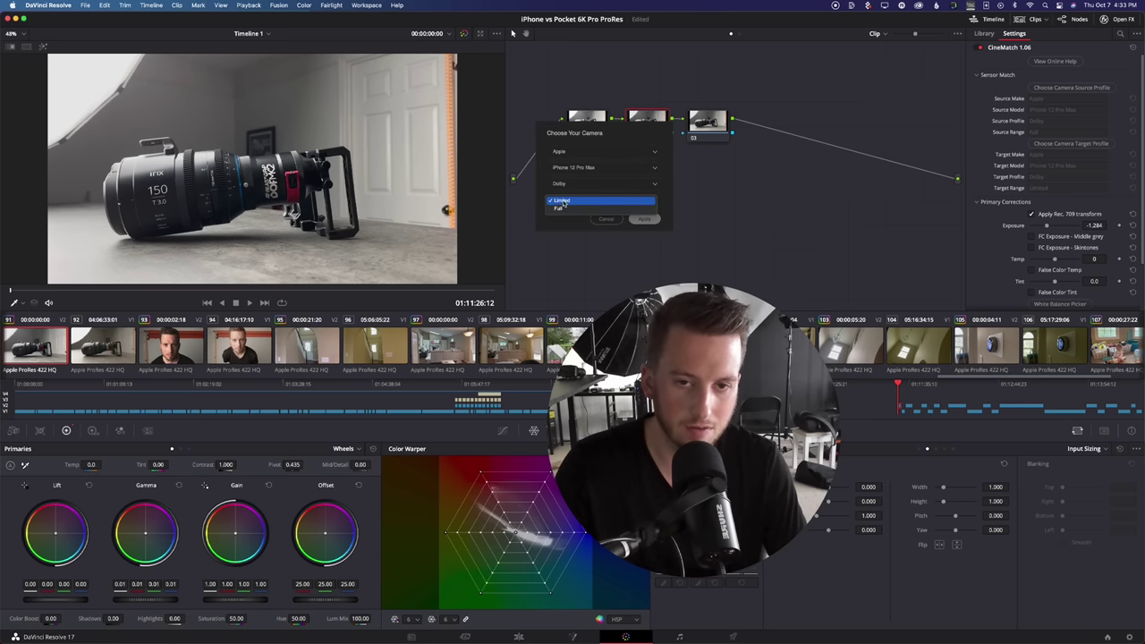
{"action": "left_click", "coordinate": [562, 208]}
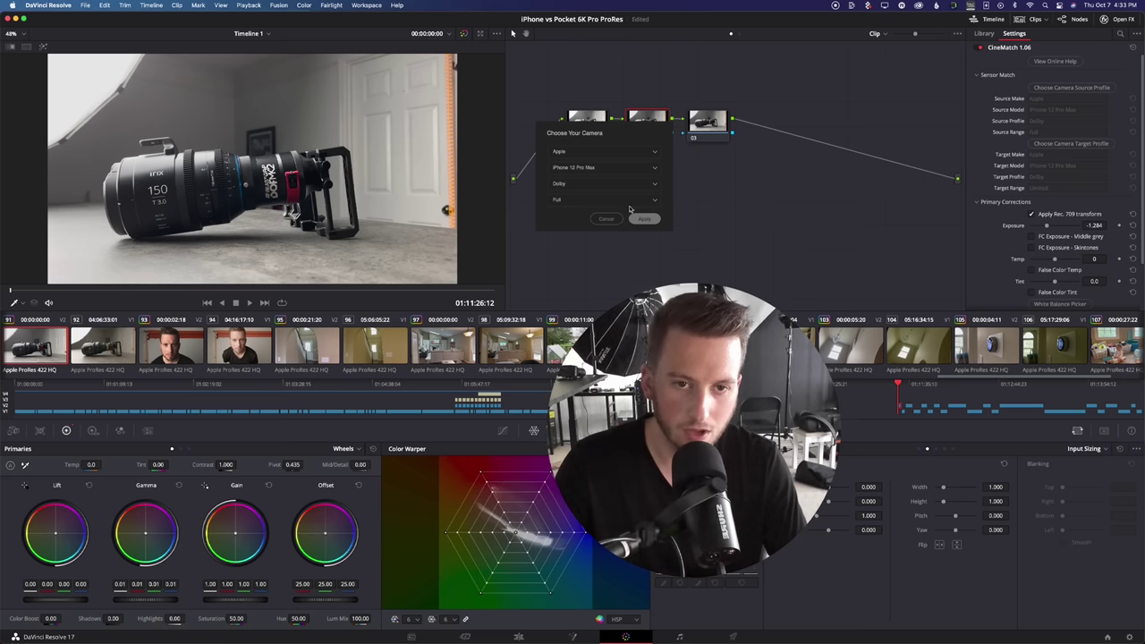
{"action": "left_click", "coordinate": [644, 218]}
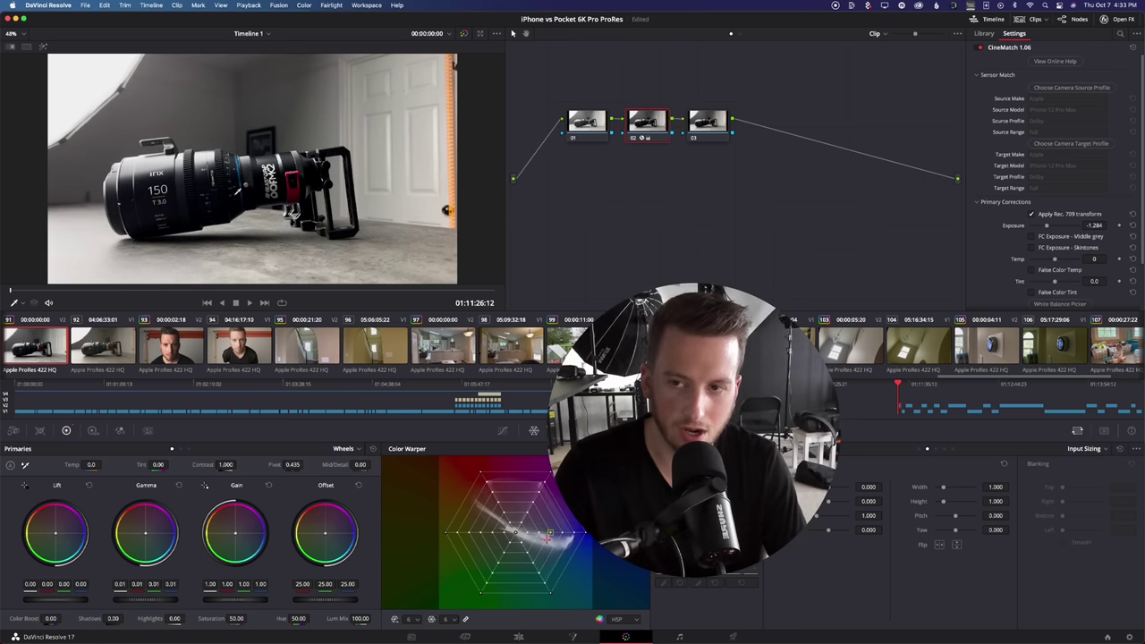
Reapply the target camera profile with Target Range back on Limited.
{"action": "left_click", "coordinate": [1071, 143]}
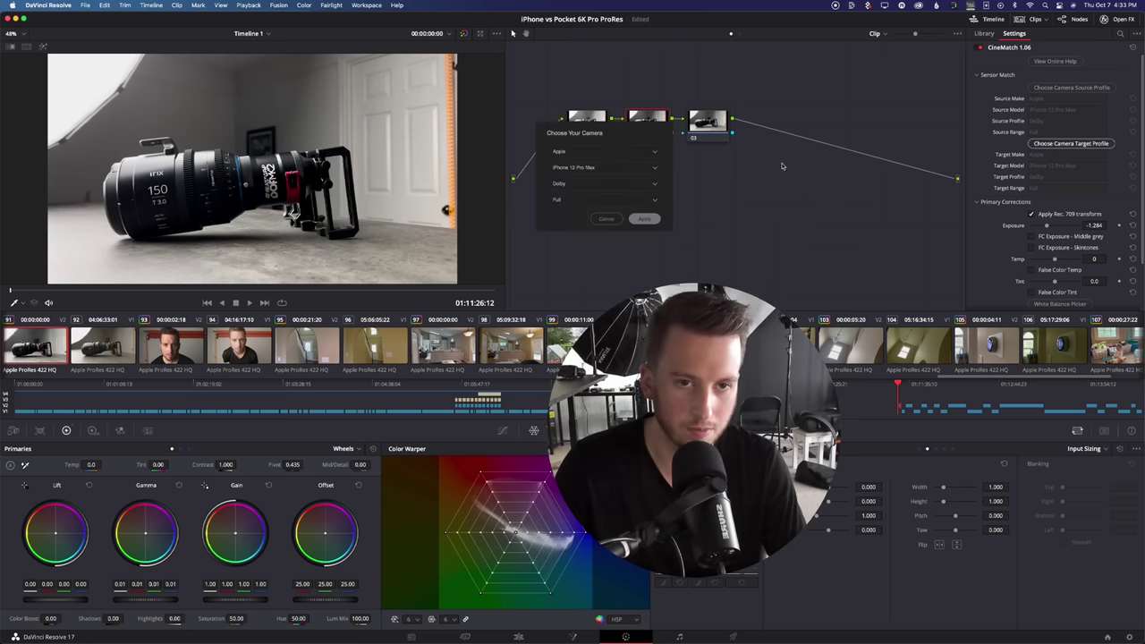
{"action": "left_click", "coordinate": [559, 200]}
{"action": "left_click", "coordinate": [562, 191]}
{"action": "left_click", "coordinate": [645, 220]}
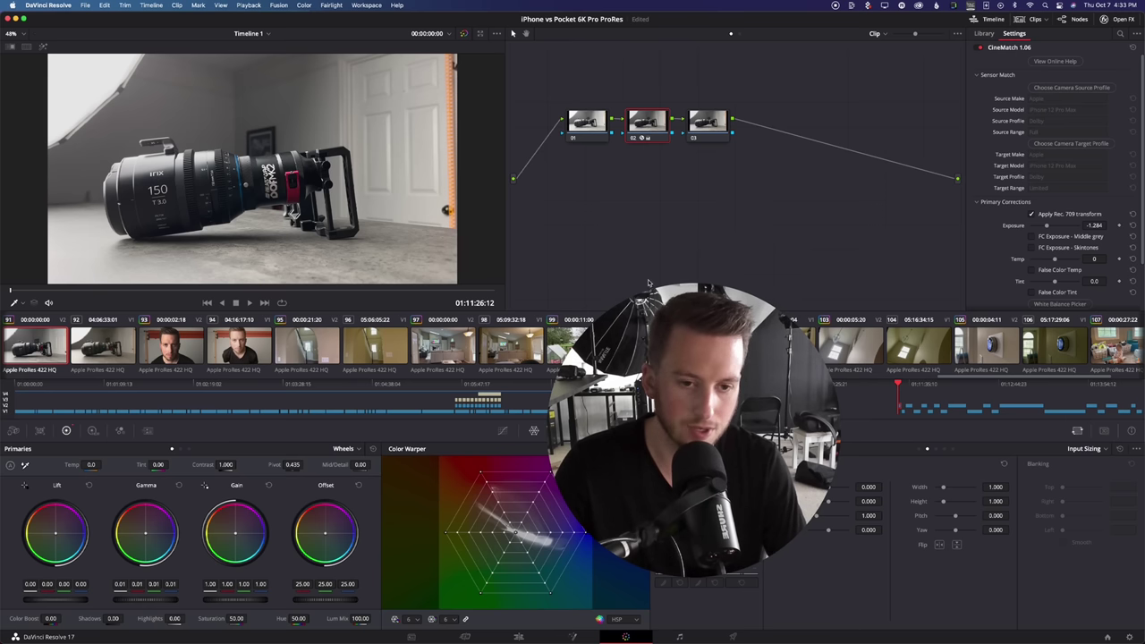
Load talking-head clip 93 and select node 02 to show its CineMatch settings.
{"action": "left_click_drag", "start_coordinate": [649, 283], "coordinate": [746, 100]}
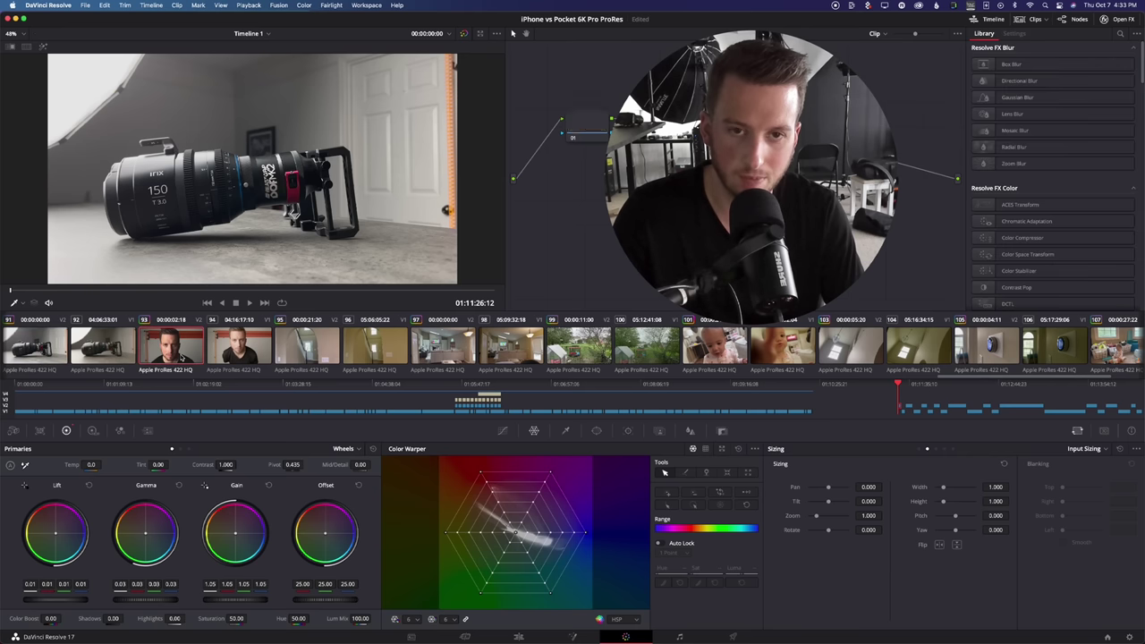
{"action": "left_click", "coordinate": [182, 356]}
{"action": "left_click_drag", "start_coordinate": [674, 114], "coordinate": [716, 112]}
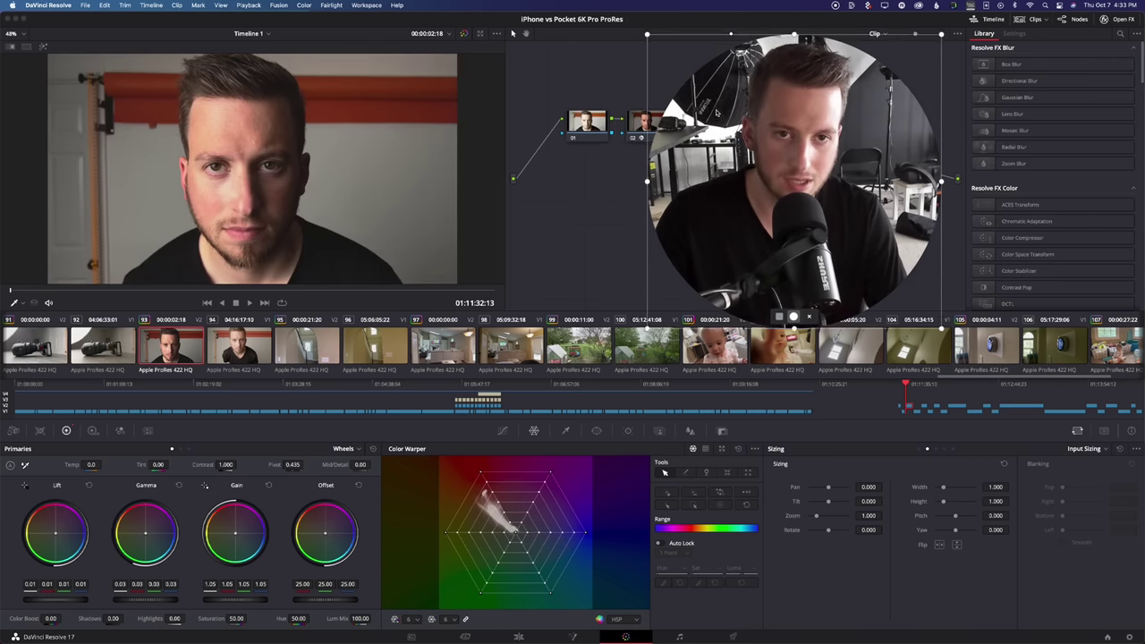
{"action": "left_click", "coordinate": [638, 123]}
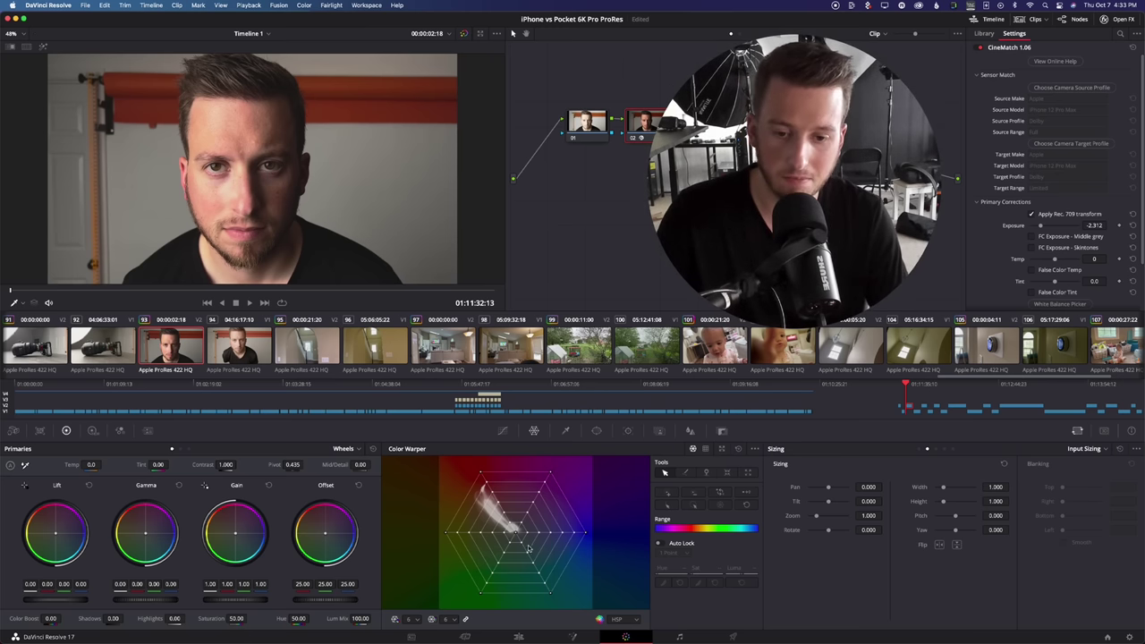
On the Edit page, alternate between iPhone IMG_0665 and Pocket 6K A001_10060406_C047 lens shots.
{"action": "left_click", "coordinate": [518, 636]}
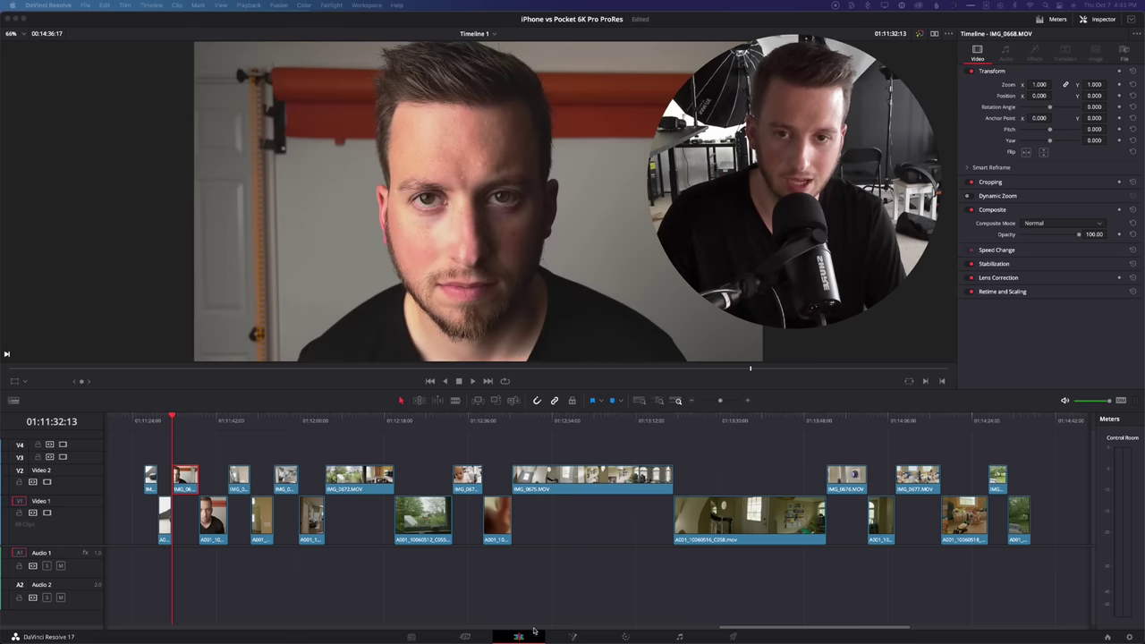
{"action": "left_click", "coordinate": [153, 426]}
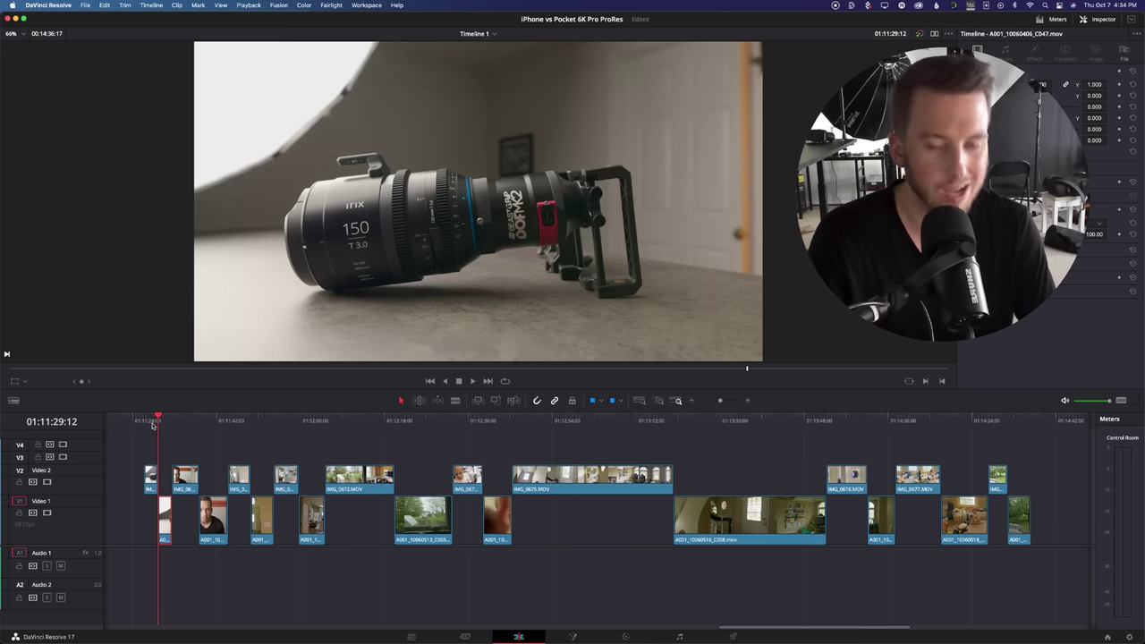
{"action": "key", "text": "shift+Left"}
{"action": "key", "text": "shift+Left"}
{"action": "key", "text": "shift+Left"}
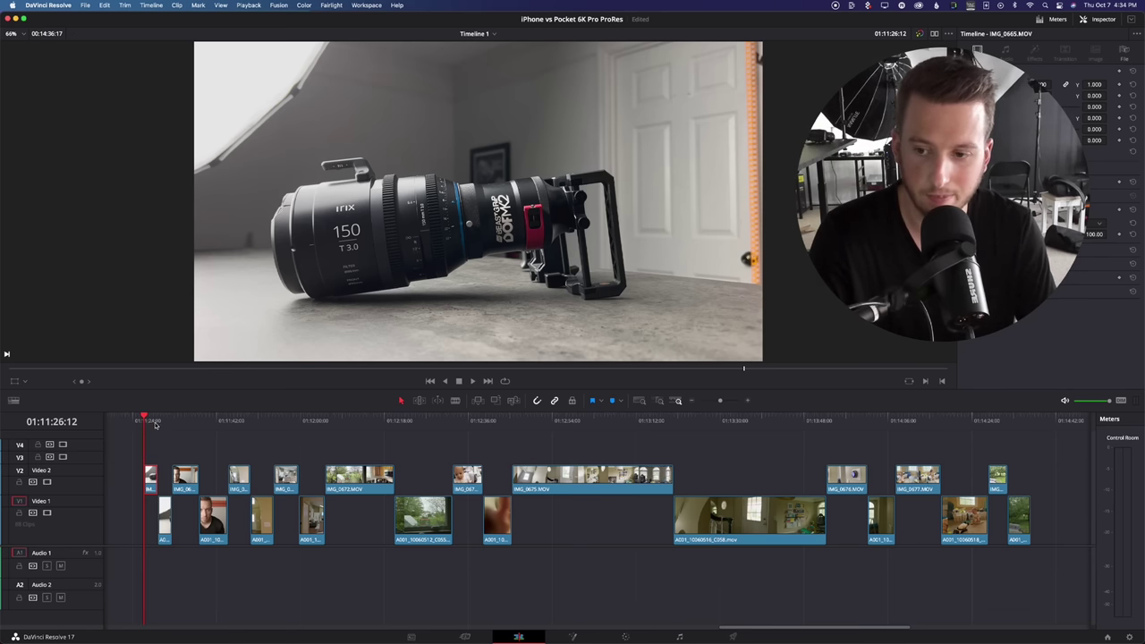
{"action": "key", "text": "shift+Right"}
{"action": "key", "text": "shift+Right"}
{"action": "key", "text": "shift+Right"}
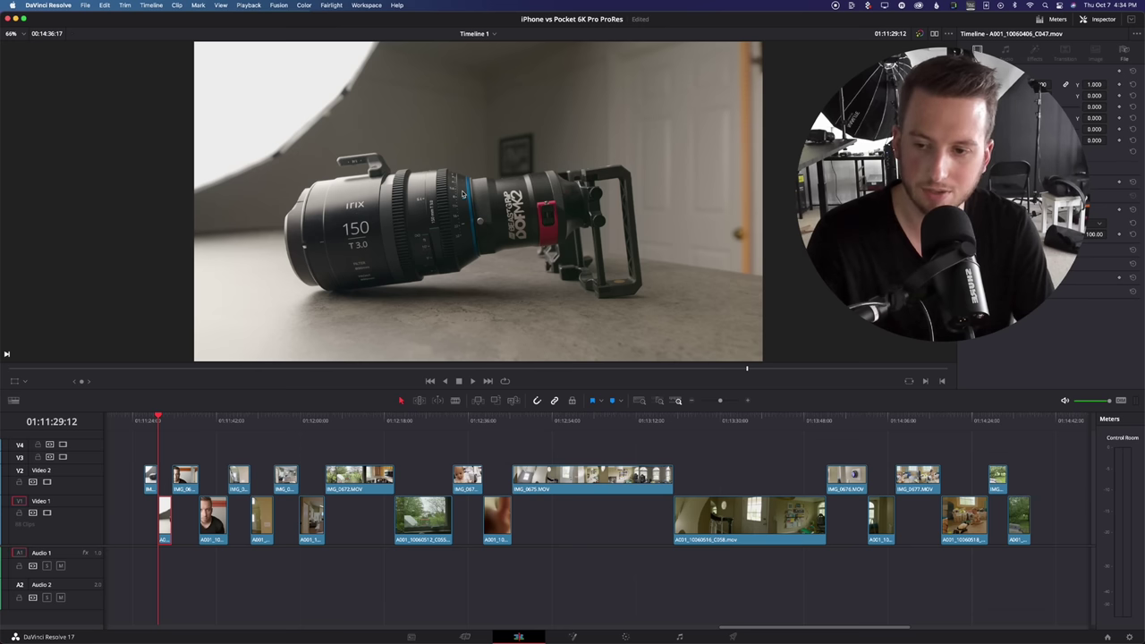
{"action": "left_click", "coordinate": [144, 417]}
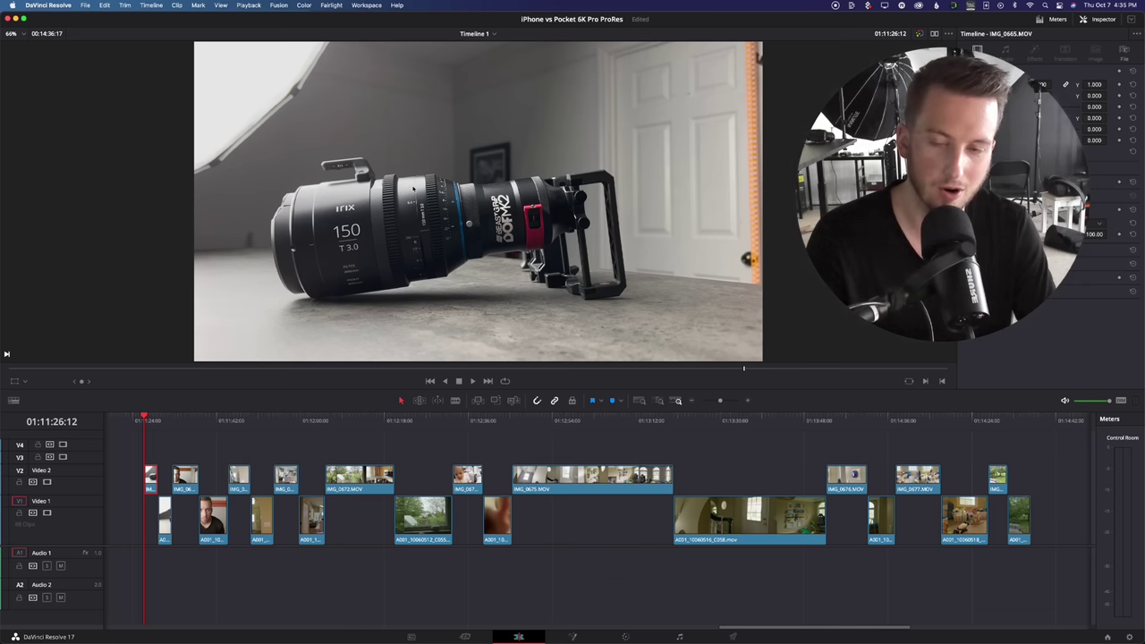
{"action": "left_click", "coordinate": [159, 420]}
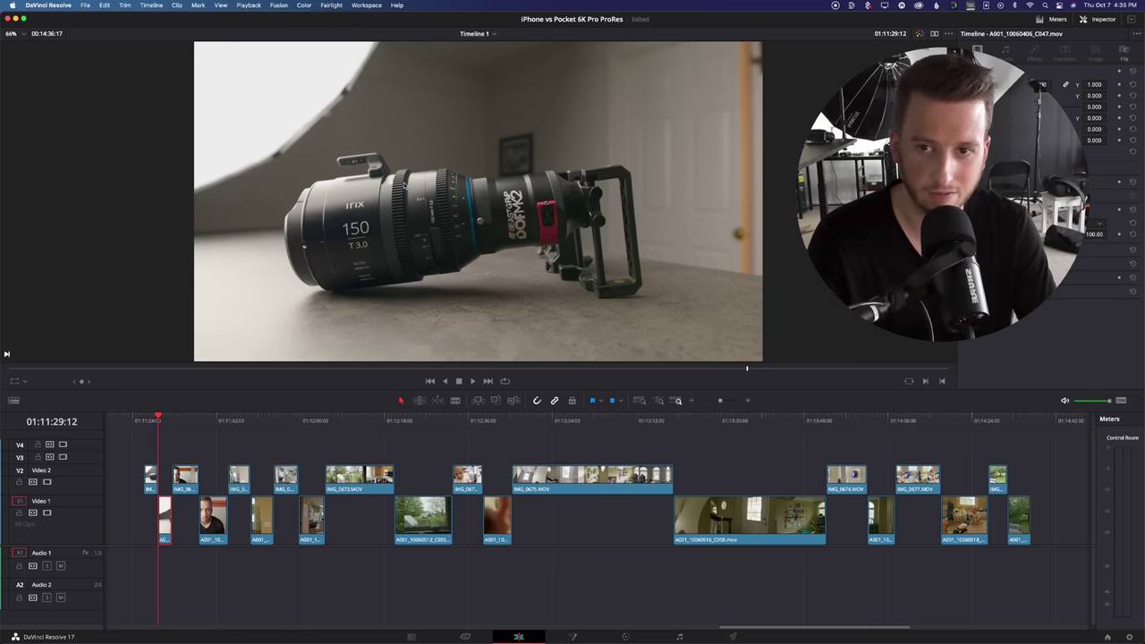
{"action": "left_click", "coordinate": [144, 421]}
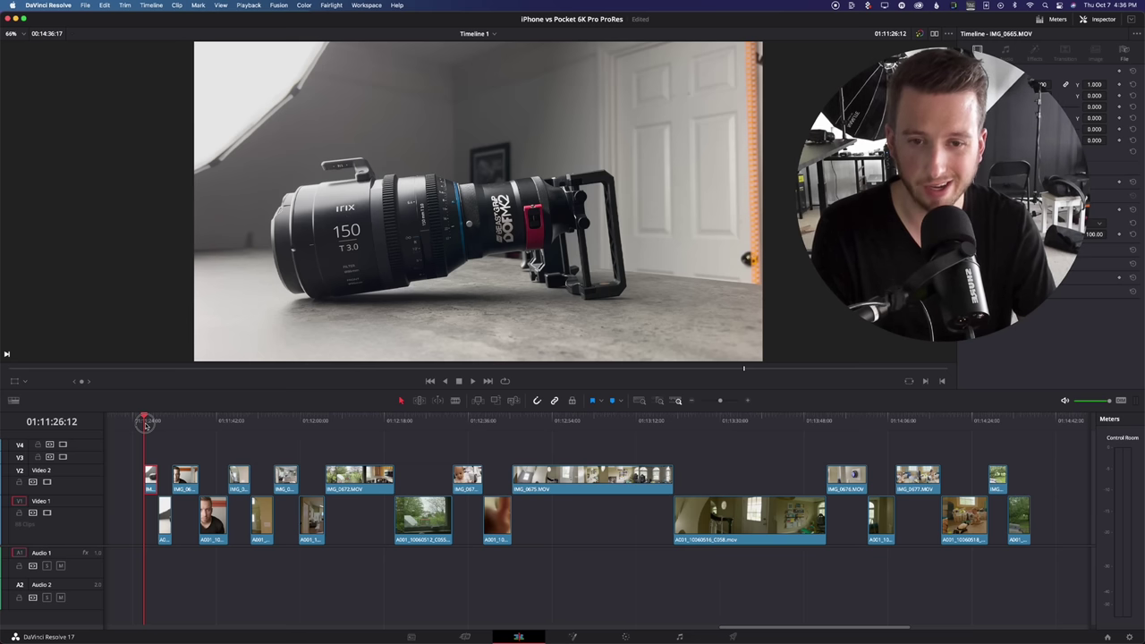
{"action": "mouse_move", "coordinate": [146, 425]}
{"action": "left_mouse_down"}
{"action": "mouse_move", "coordinate": [158, 422]}
{"action": "mouse_move", "coordinate": [149, 421]}
{"action": "left_mouse_up"}
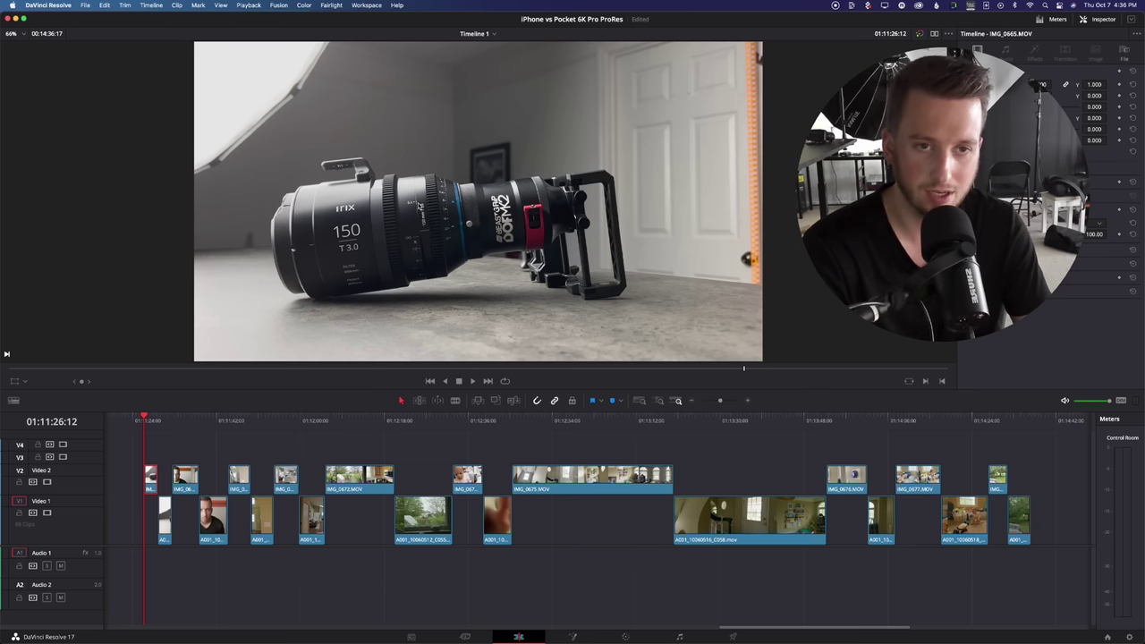
Zoom IMG_0665 to 2.660 with adjusted vertical position, checking against the Pocket close-up.
{"action": "left_click_drag", "start_coordinate": [909, 107], "coordinate": [891, 286]}
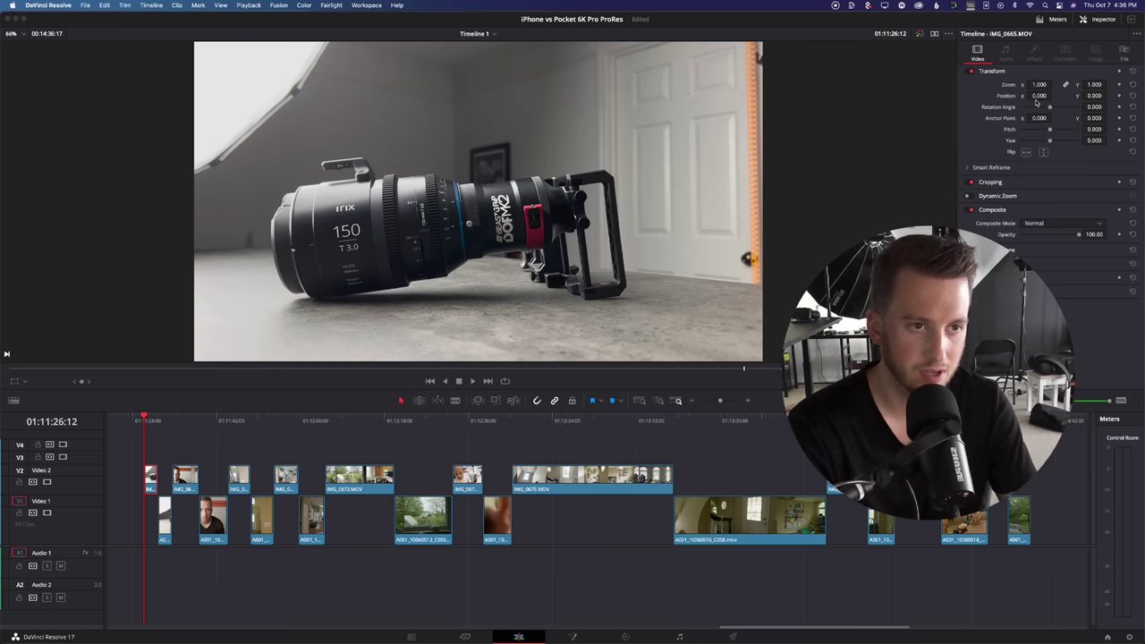
{"action": "left_click_drag", "start_coordinate": [1038, 84], "coordinate": [1110, 84]}
{"action": "left_click_drag", "start_coordinate": [641, 258], "coordinate": [642, 205]}
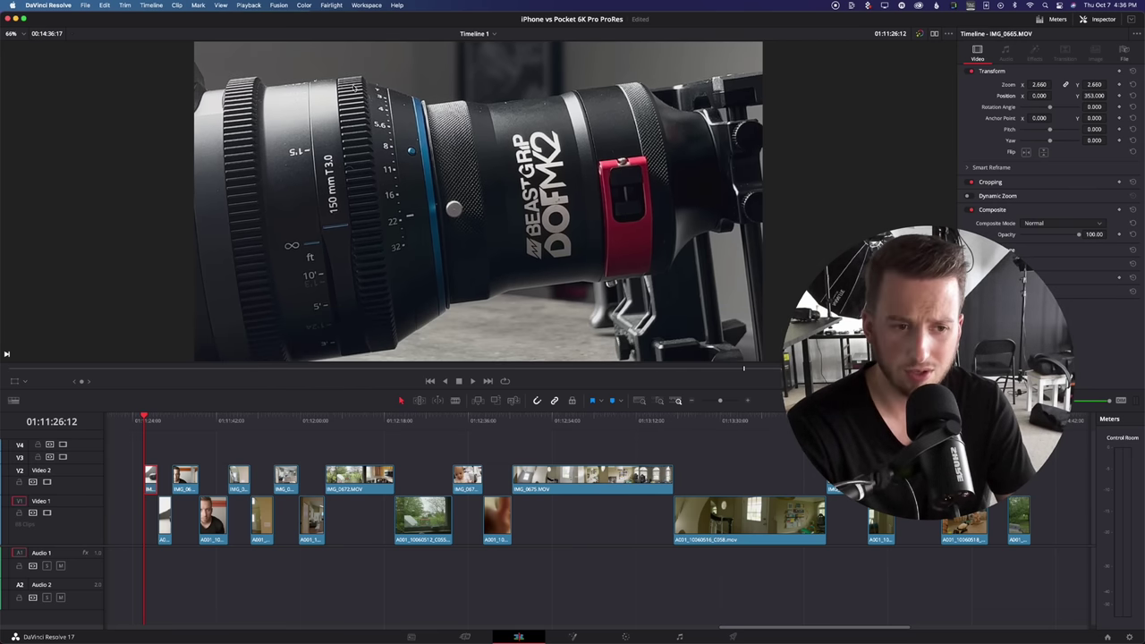
{"action": "left_click", "coordinate": [161, 421]}
{"action": "left_click", "coordinate": [146, 422]}
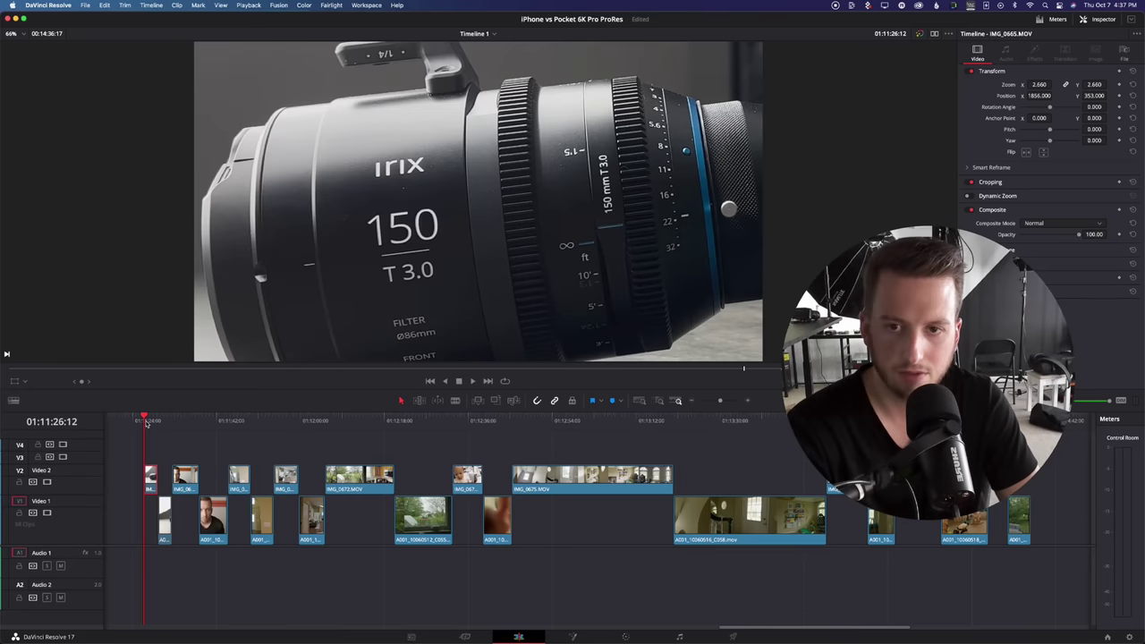
Compare the zoomed iPhone close-up with the Pocket 6K clip via edit jumps and playback.
{"action": "key", "text": "Down"}
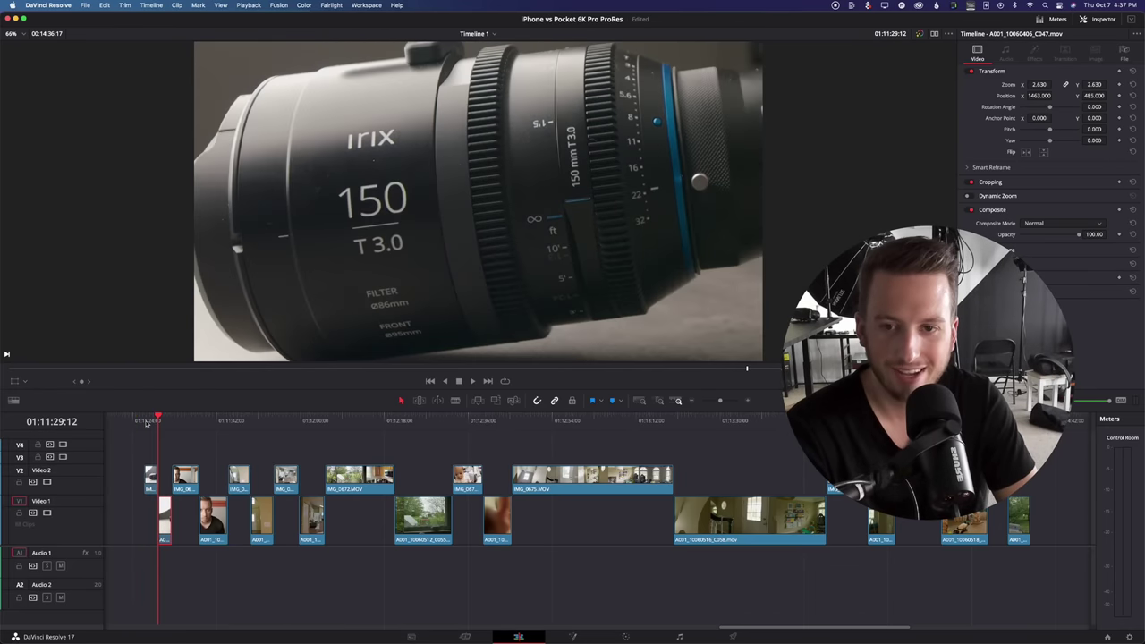
{"action": "key", "text": "Up"}
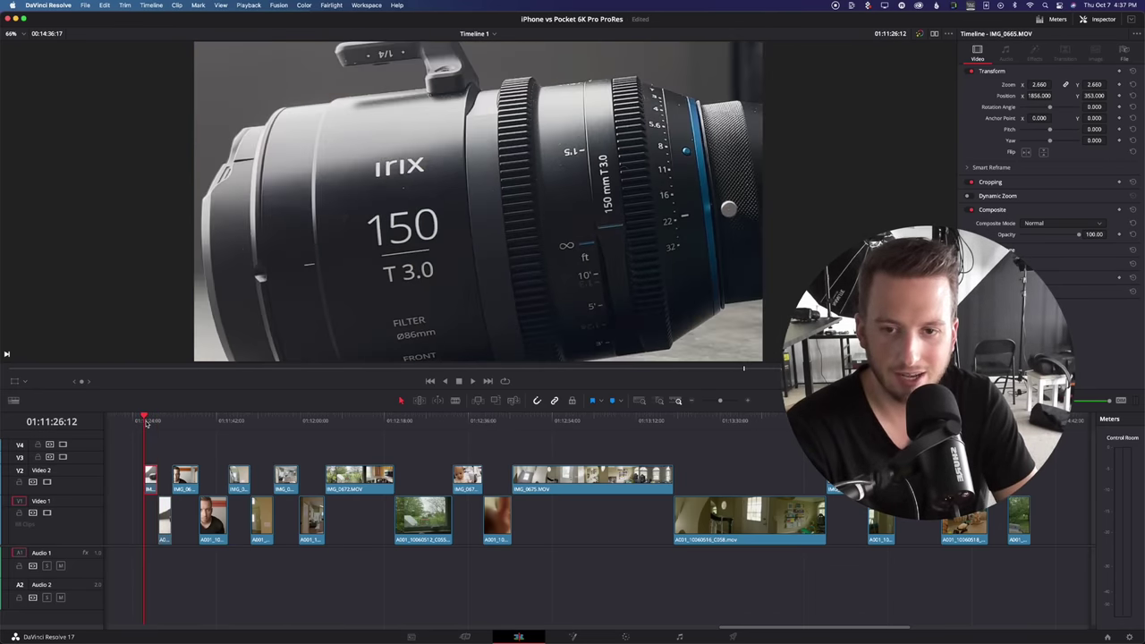
{"action": "key", "text": "Down"}
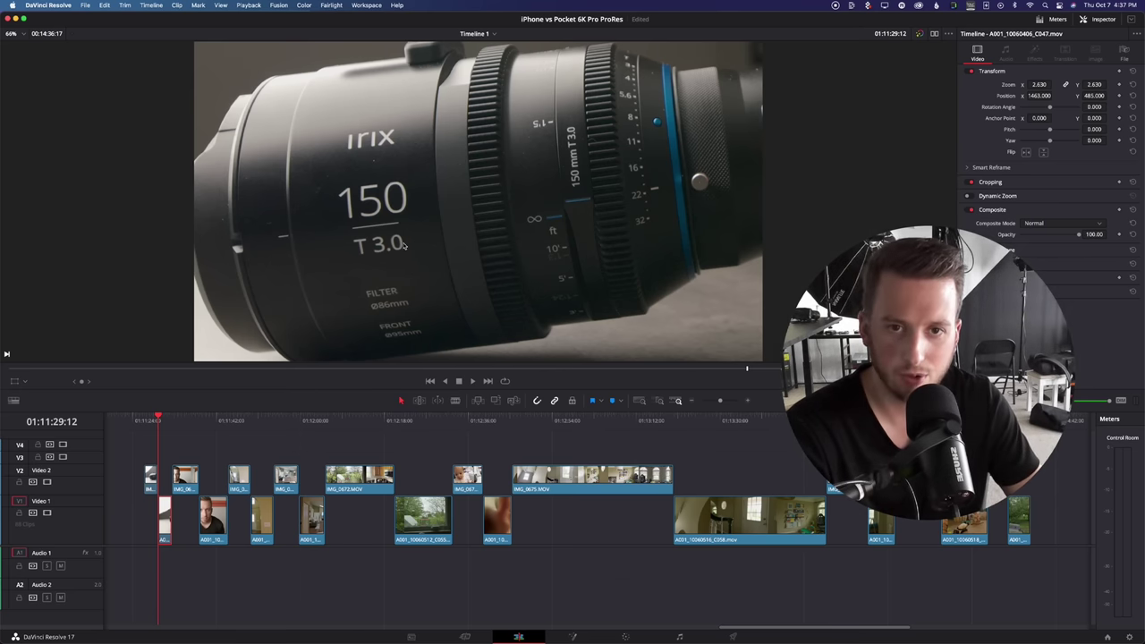
{"action": "key", "text": "shift+Left"}
{"action": "key", "text": "shift+Left"}
{"action": "key", "text": "shift+Left"}
{"action": "key", "text": "space"}
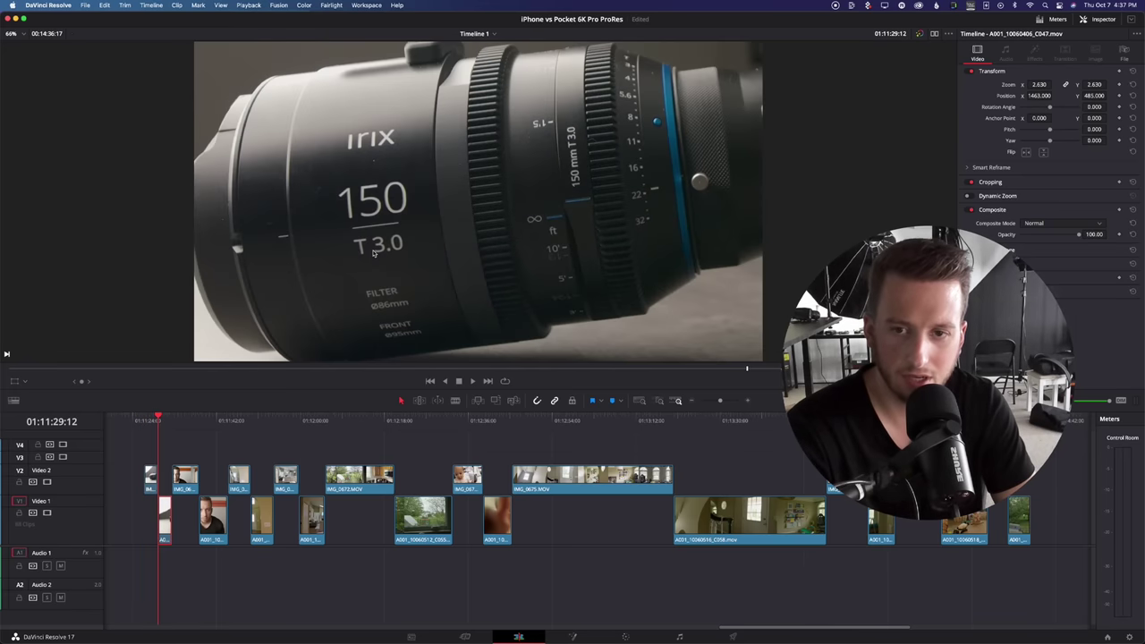
{"action": "key", "text": "alt+k"}
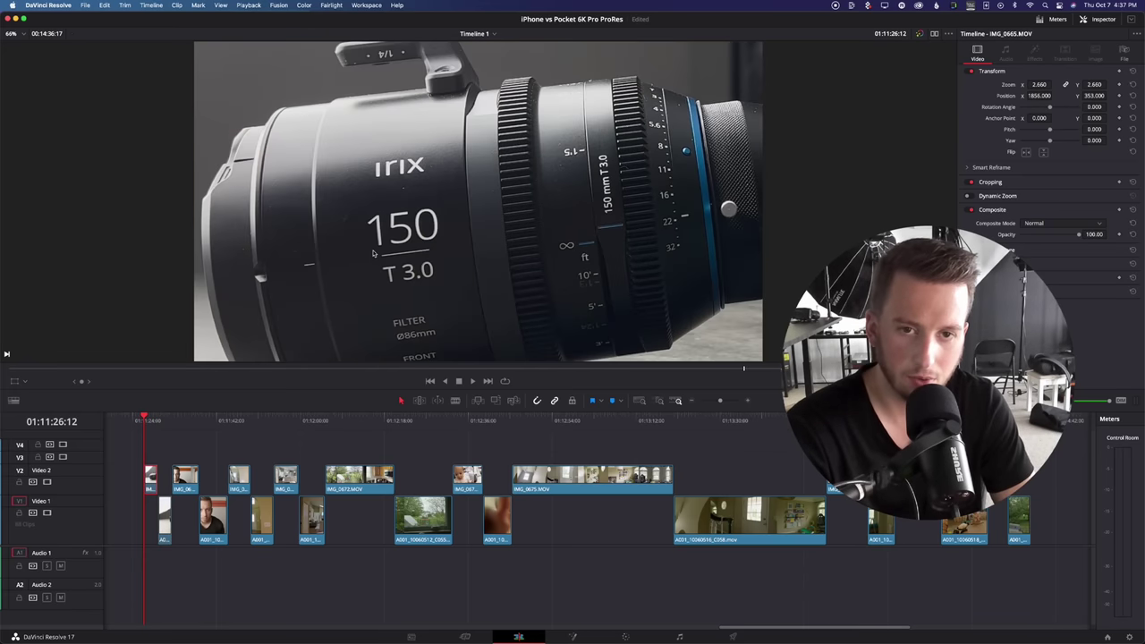
{"action": "key", "text": "l"}
{"action": "key", "text": "l"}
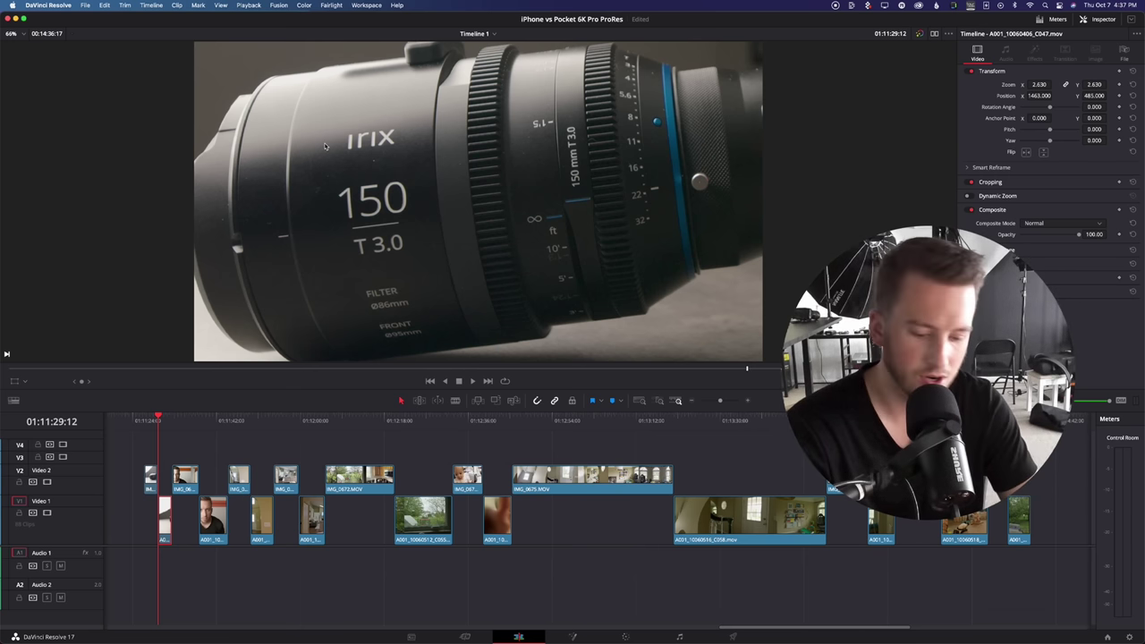
{"action": "key", "text": "Up"}
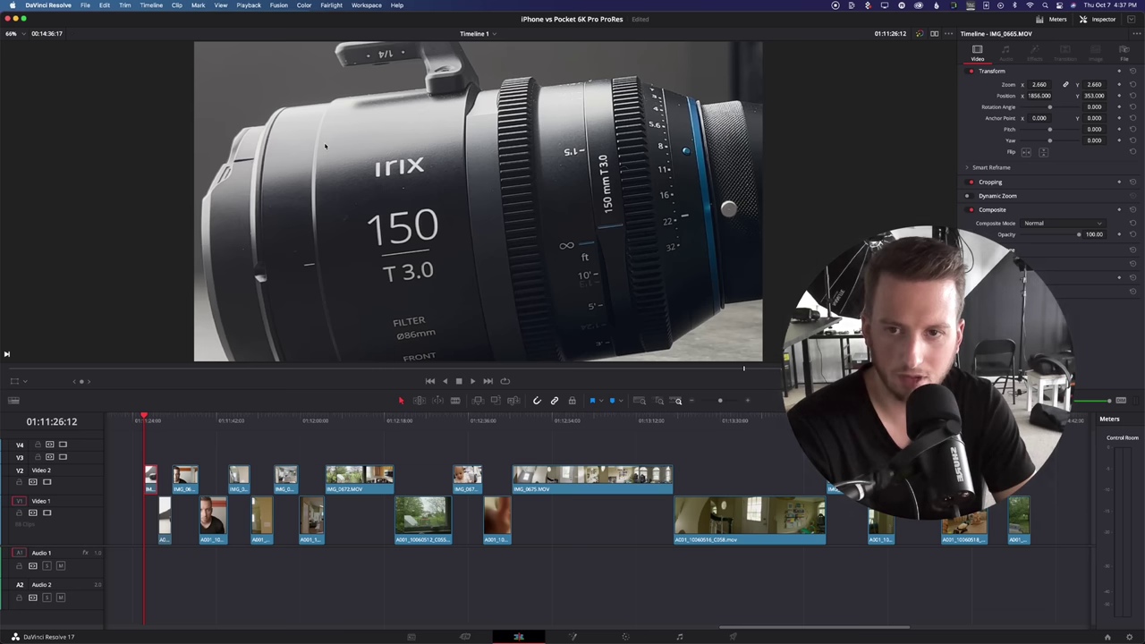
Reset IMG_0665's position to 0 and zoom to 1.000, then move to IMG_0668.
{"action": "double_click", "coordinate": [1008, 93]}
{"action": "double_click", "coordinate": [1008, 84]}
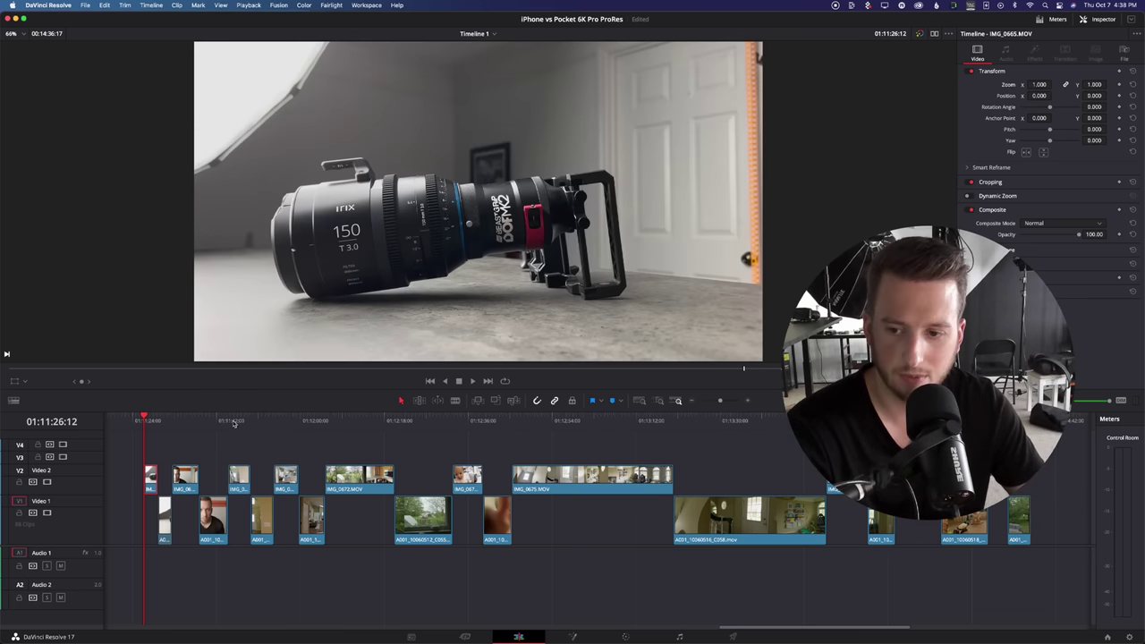
{"action": "left_click", "coordinate": [176, 416]}
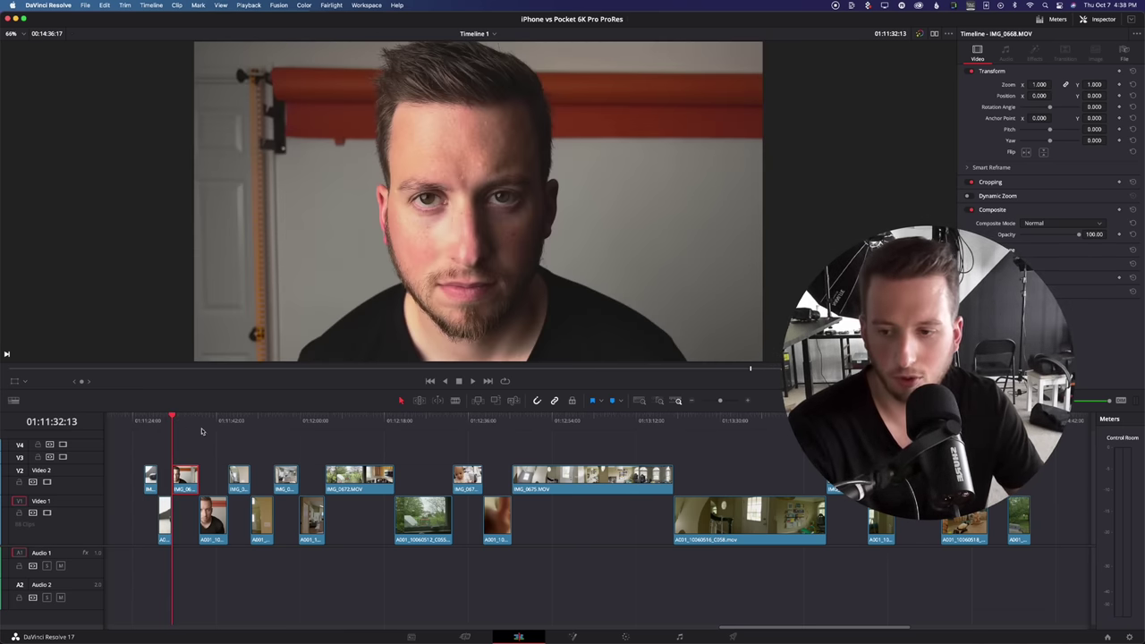
Scrub Pocket face clip A001_10060416_C050 for a face-on frame and compare with IMG_0668.
{"action": "left_click", "coordinate": [202, 428]}
{"action": "left_click_drag", "start_coordinate": [201, 428], "coordinate": [217, 424]}
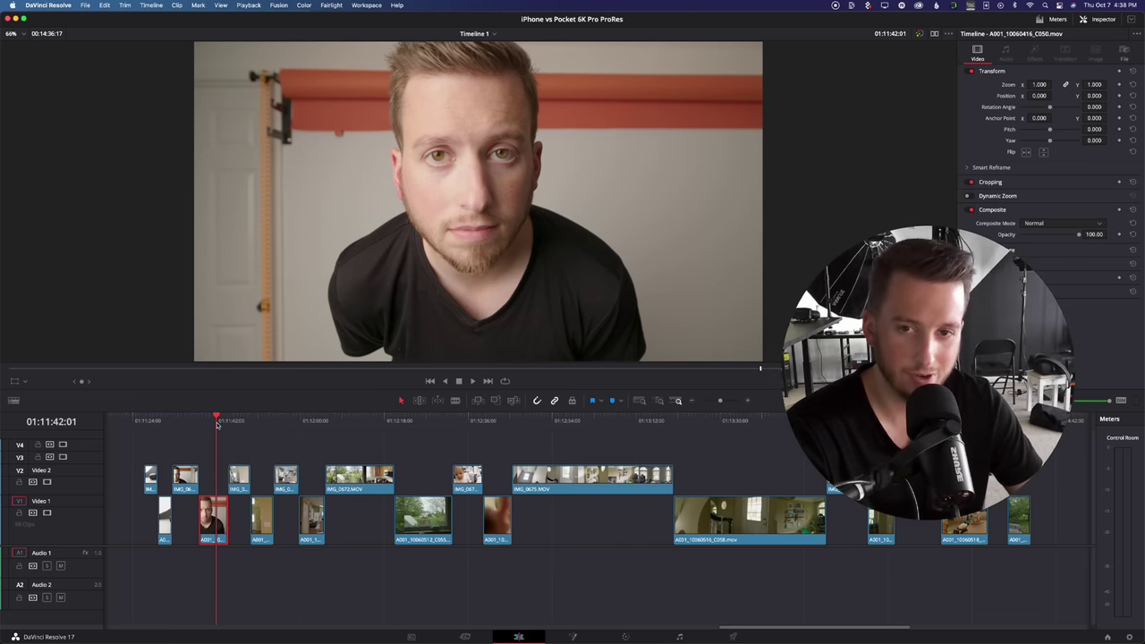
{"action": "left_click_drag", "start_coordinate": [216, 424], "coordinate": [212, 420]}
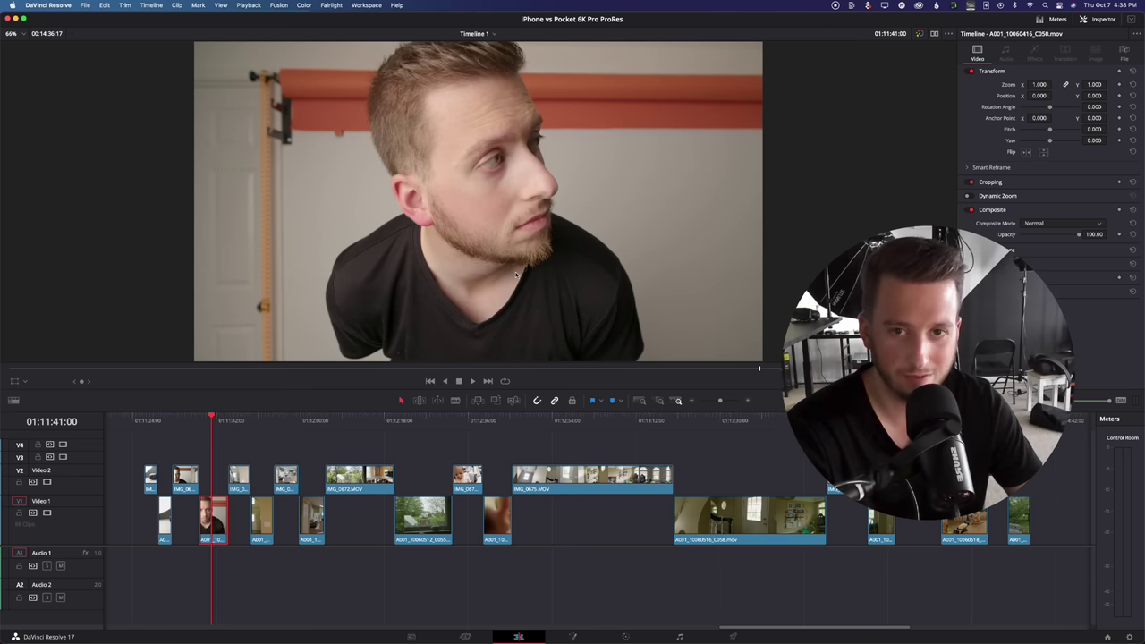
{"action": "left_click_drag", "start_coordinate": [213, 420], "coordinate": [217, 419]}
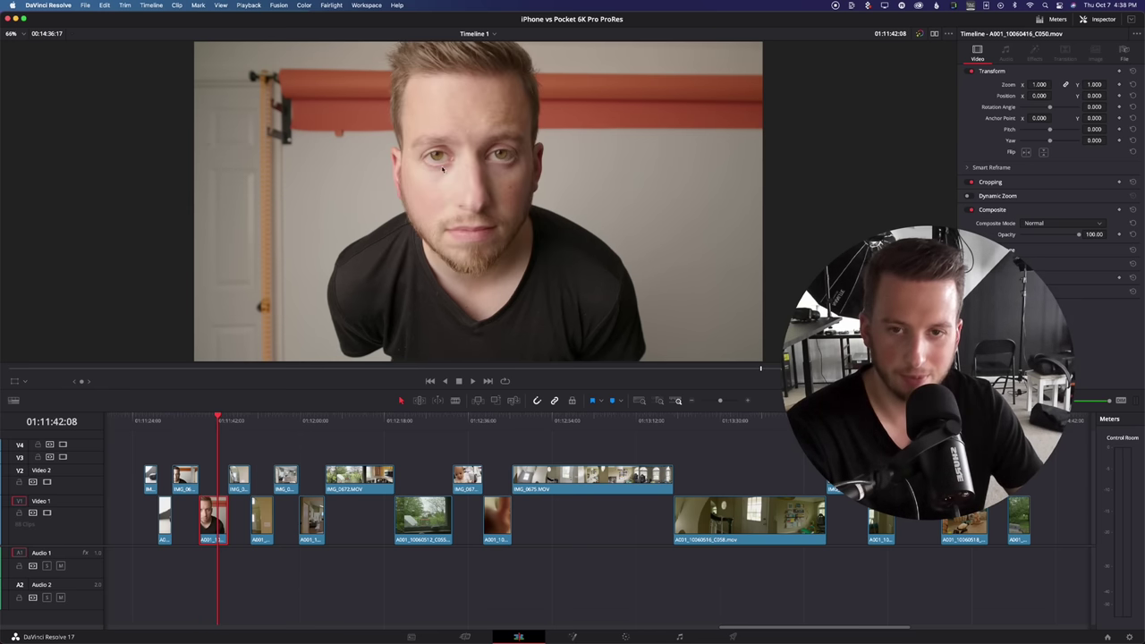
{"action": "left_click_drag", "start_coordinate": [183, 419], "coordinate": [180, 416]}
{"action": "key", "text": "space"}
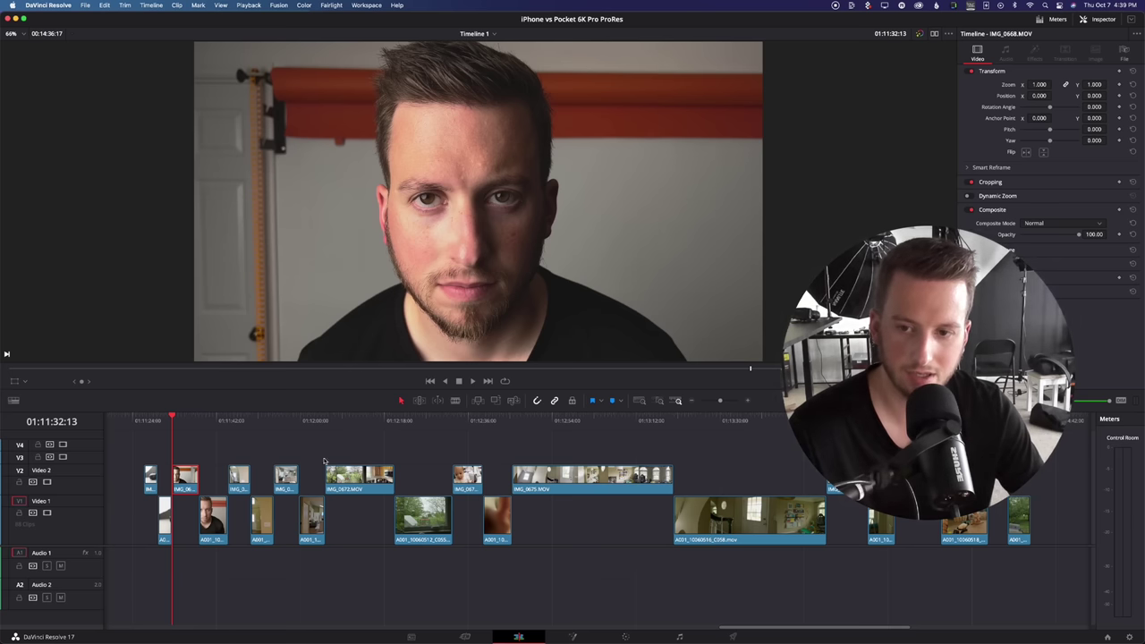
Scrub again between IMG_0668 and the face-on frame of A001_10060416_C050.
{"action": "left_click_drag", "start_coordinate": [180, 421], "coordinate": [206, 419]}
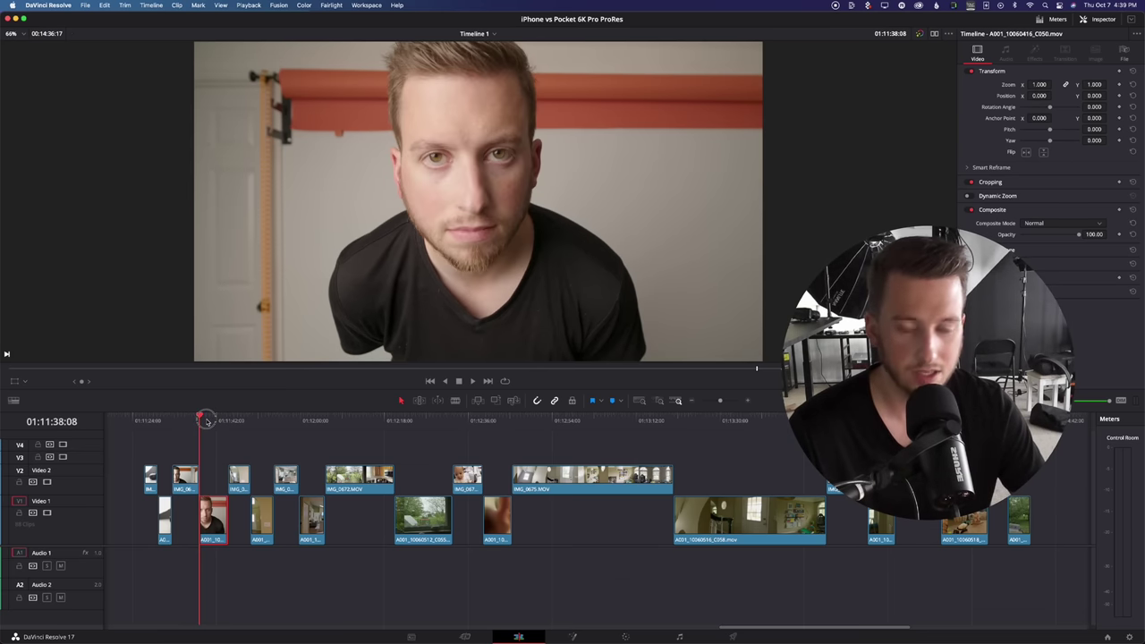
{"action": "left_click_drag", "start_coordinate": [207, 421], "coordinate": [187, 417]}
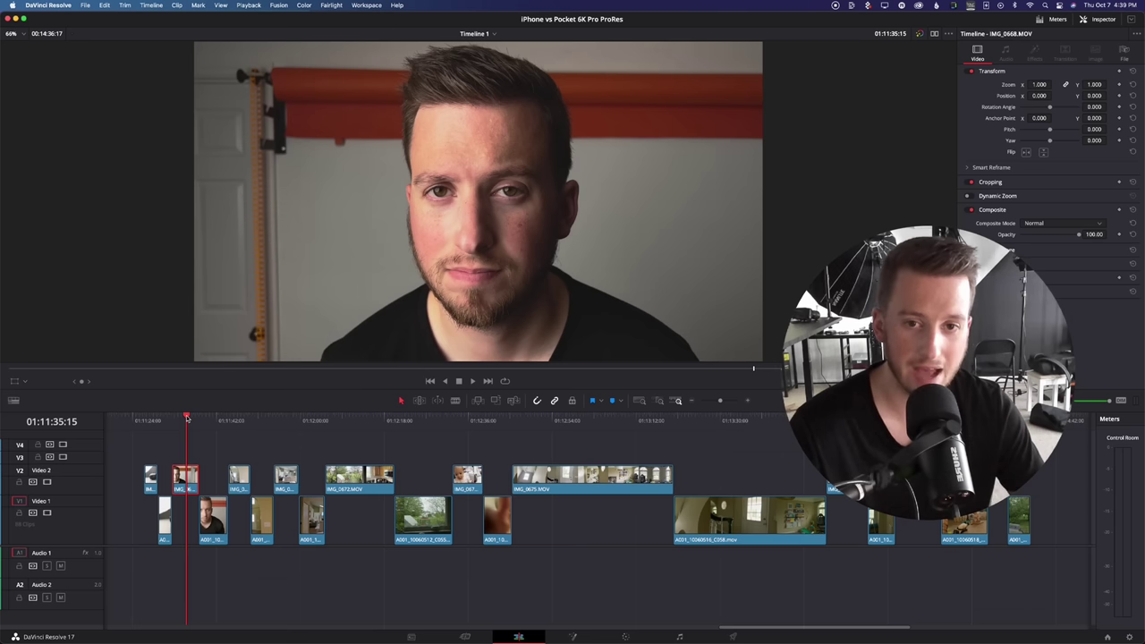
{"action": "left_click_drag", "start_coordinate": [187, 417], "coordinate": [185, 417]}
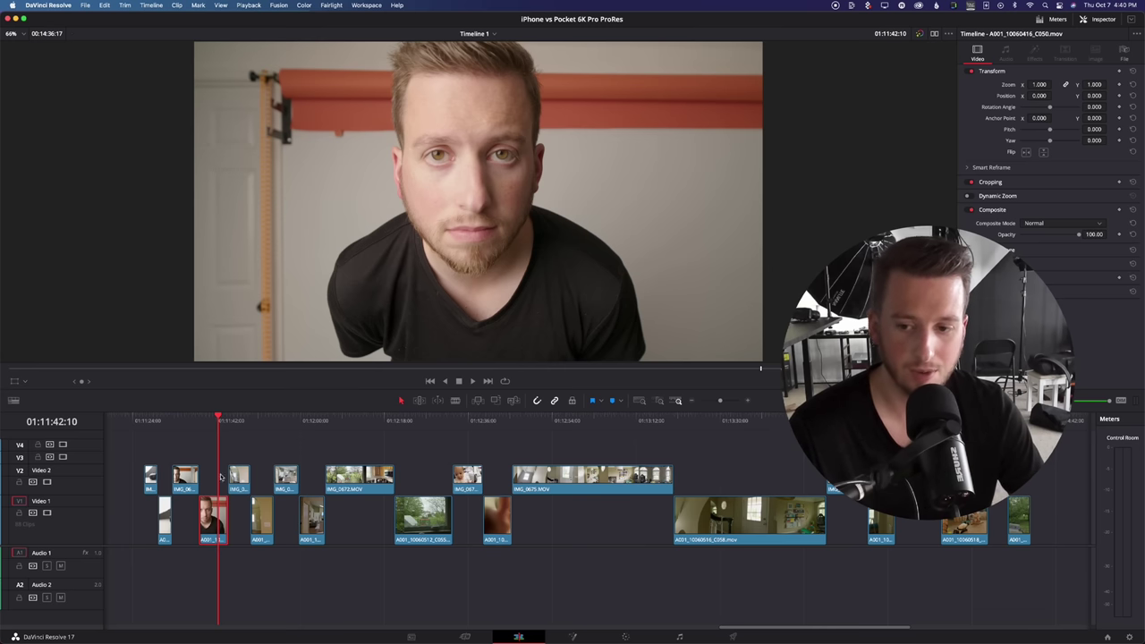
Scrub back and forth between iPhone staircase clip IMG_0669 and Pocket 6K clip A001_10060505_C052.
{"action": "left_click_drag", "start_coordinate": [181, 427], "coordinate": [232, 420]}
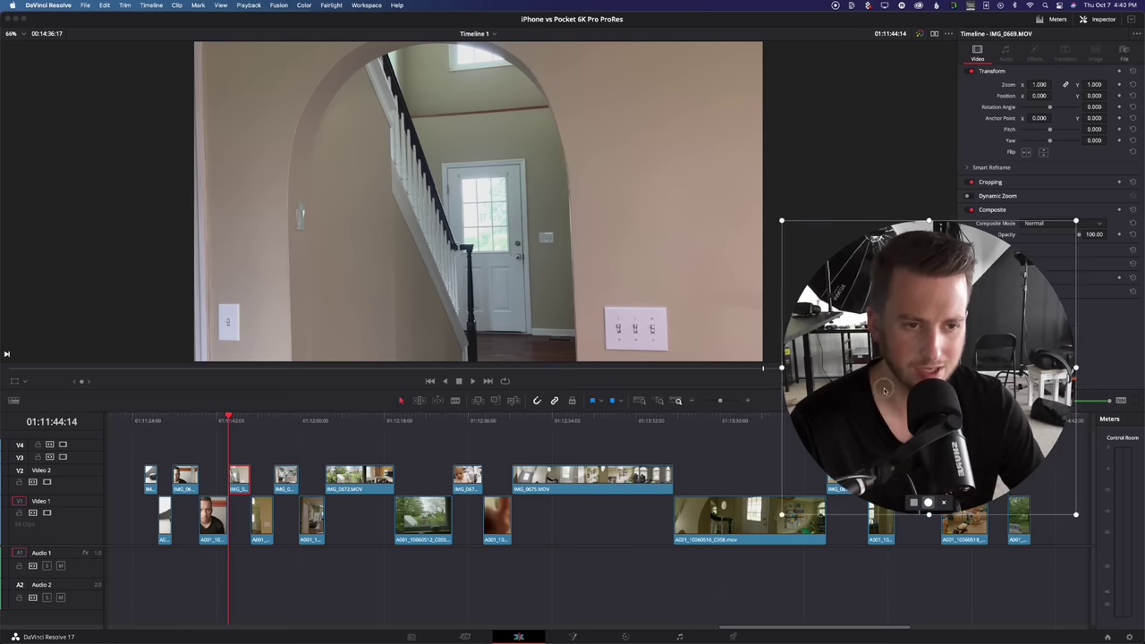
{"action": "mouse_move", "coordinate": [239, 424]}
{"action": "left_mouse_down"}
{"action": "mouse_move", "coordinate": [250, 420]}
{"action": "mouse_move", "coordinate": [240, 420]}
{"action": "left_mouse_up"}
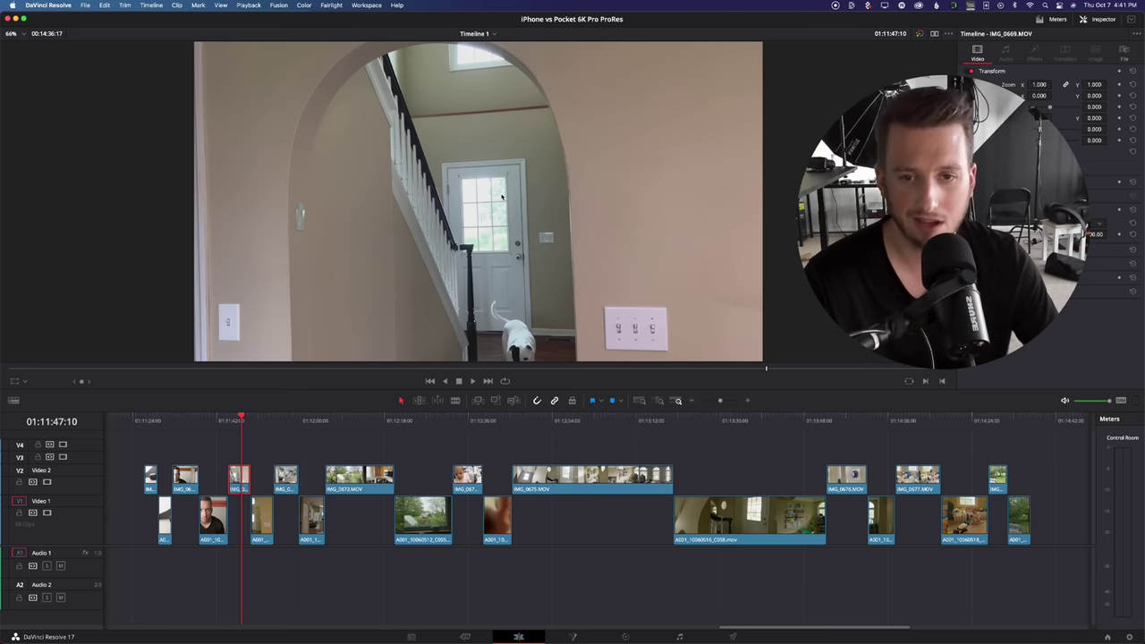
{"action": "left_click_drag", "start_coordinate": [251, 422], "coordinate": [263, 422]}
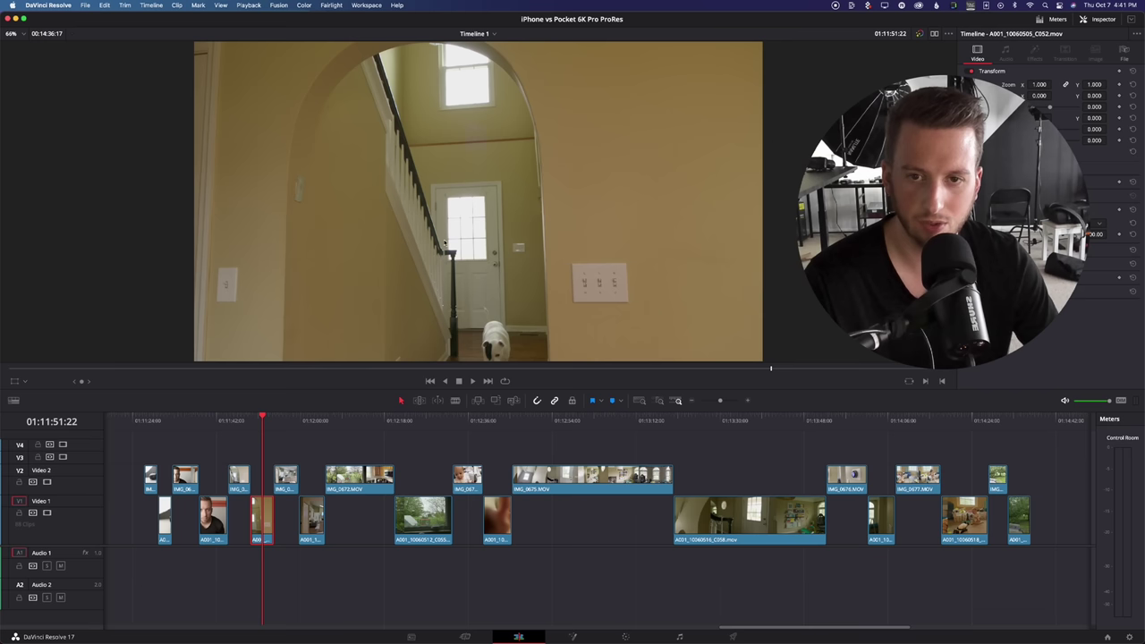
{"action": "left_click_drag", "start_coordinate": [262, 418], "coordinate": [237, 421]}
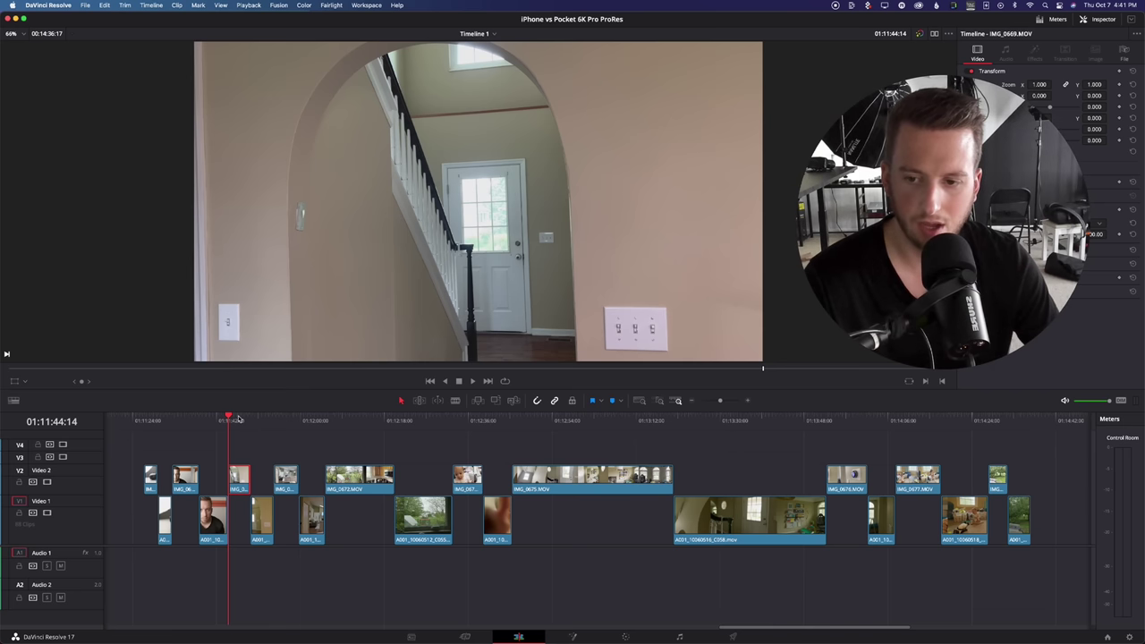
{"action": "left_click_drag", "start_coordinate": [239, 419], "coordinate": [252, 419]}
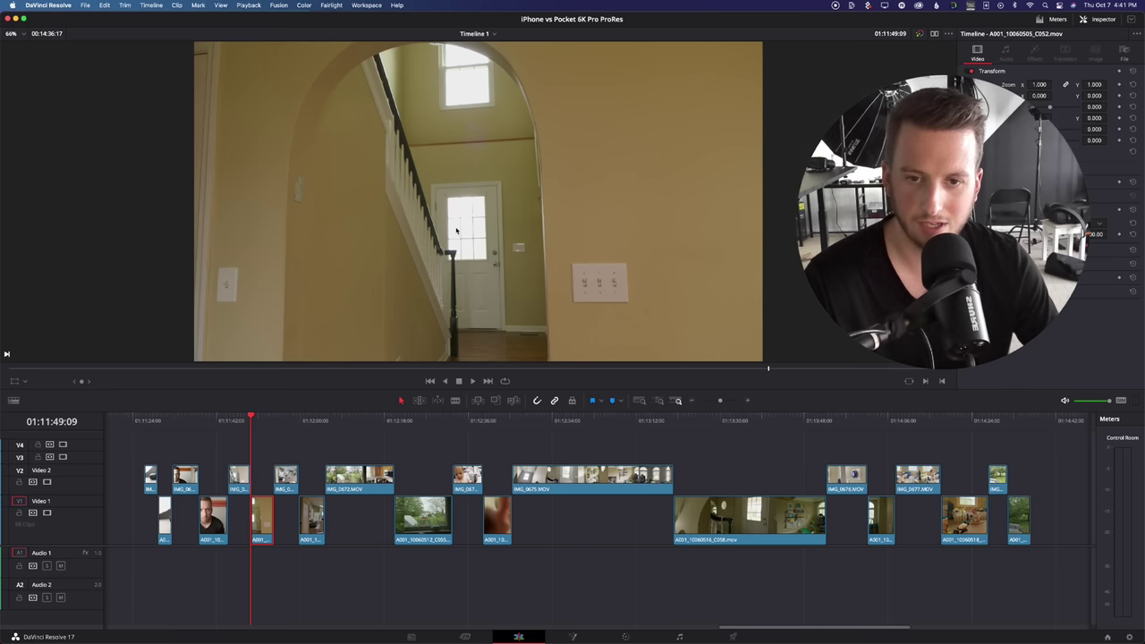
{"action": "mouse_move", "coordinate": [250, 416]}
{"action": "left_mouse_down"}
{"action": "mouse_move", "coordinate": [235, 414]}
{"action": "mouse_move", "coordinate": [254, 411]}
{"action": "left_mouse_up"}
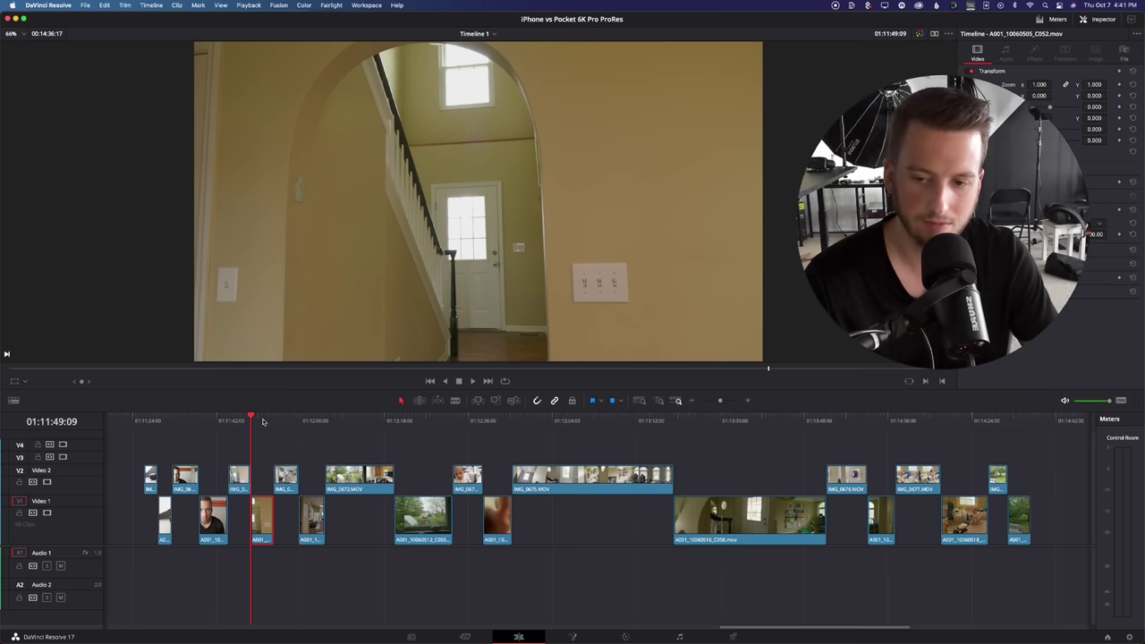
{"action": "left_click", "coordinate": [264, 419]}
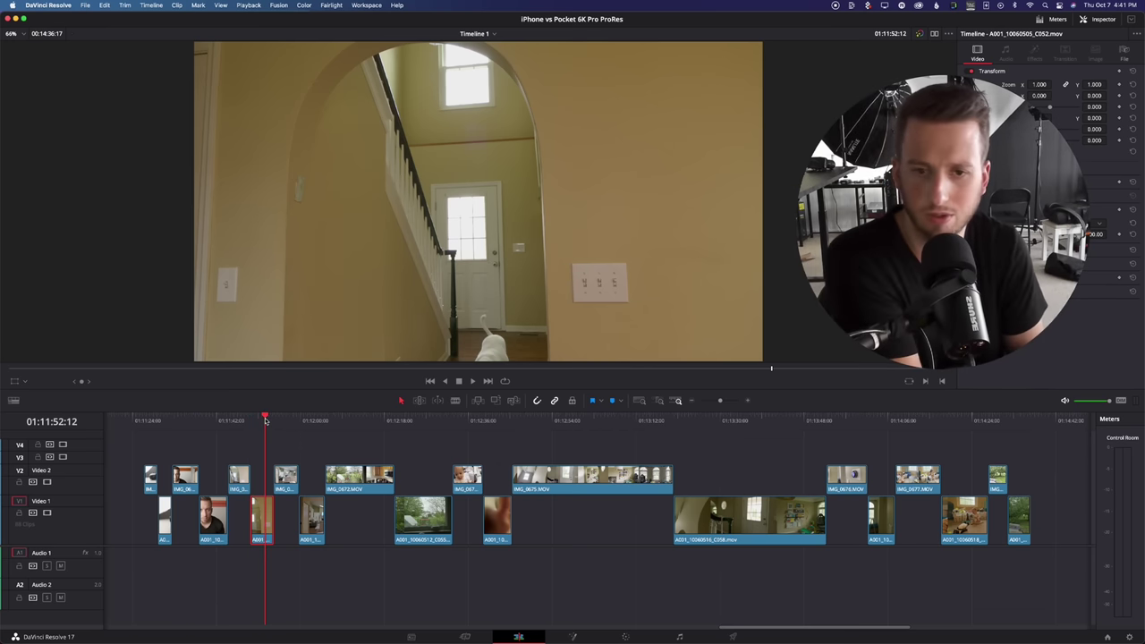
{"action": "left_click", "coordinate": [240, 420]}
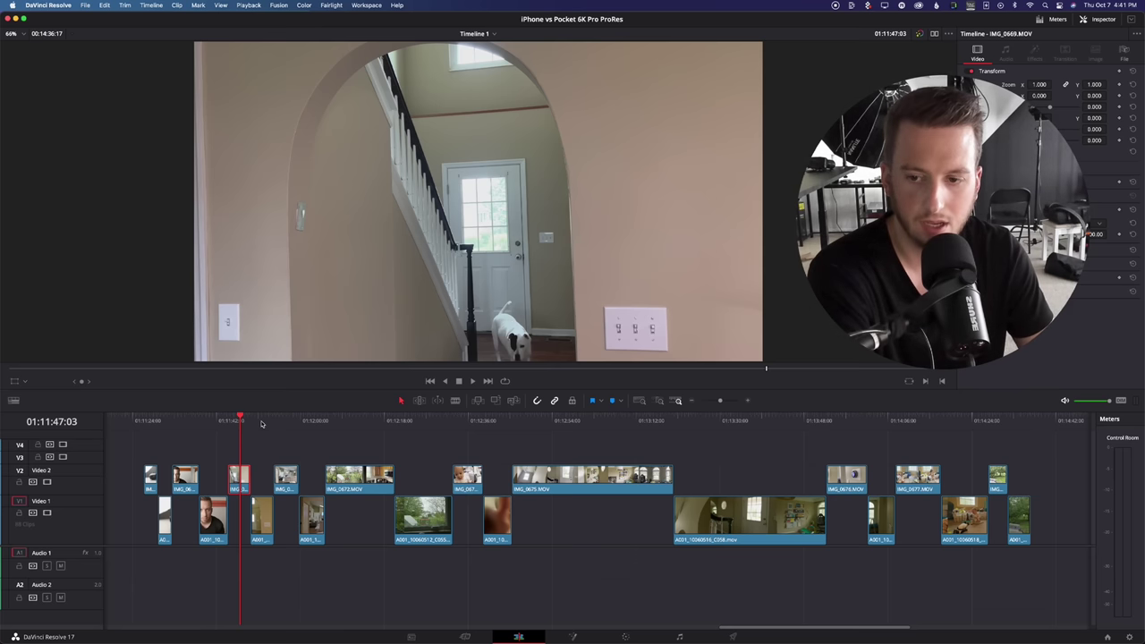
{"action": "left_click_drag", "start_coordinate": [260, 421], "coordinate": [263, 423]}
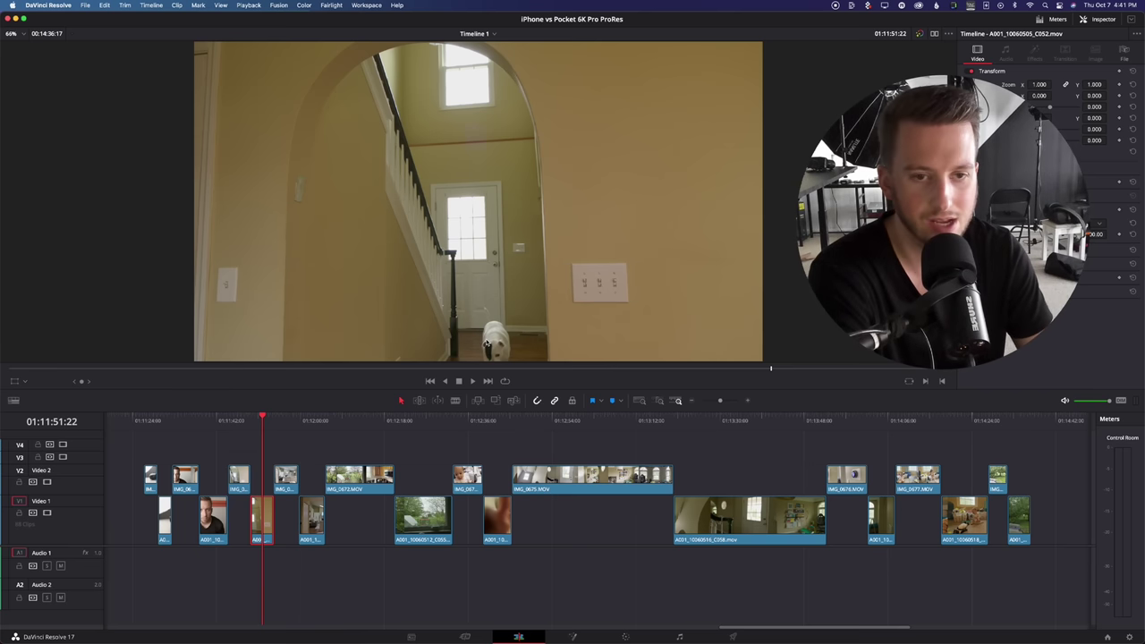
{"action": "left_click", "coordinate": [276, 421]}
Compare living-room frames of IMG_0670 and A001_10060509_C053, then advance to IMG_0673.
{"action": "left_click_drag", "start_coordinate": [278, 421], "coordinate": [286, 418]}
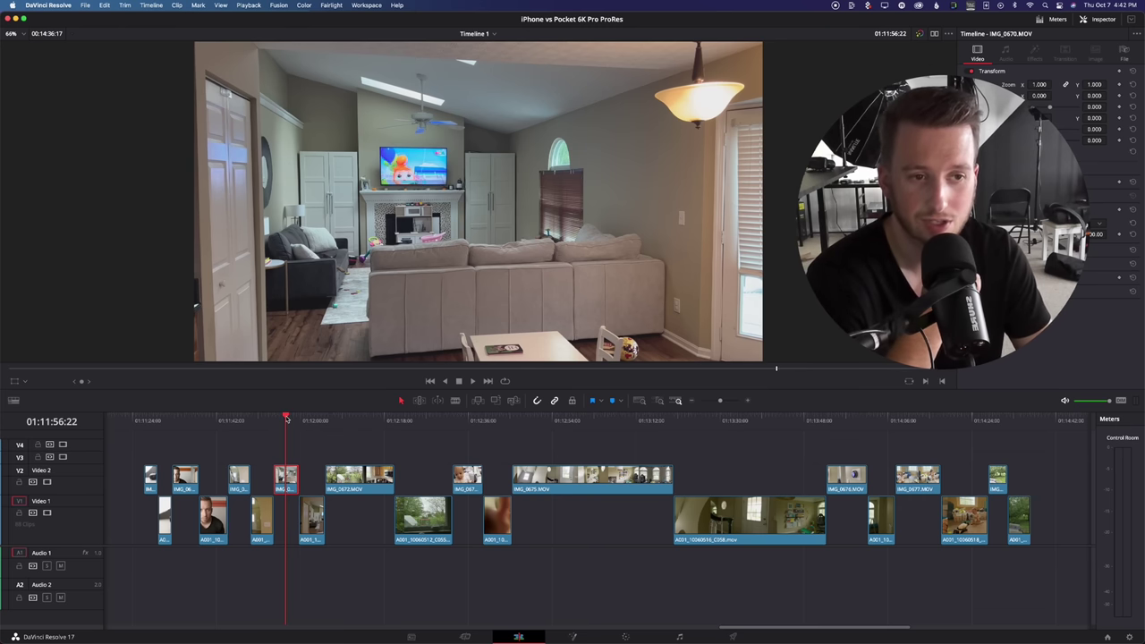
{"action": "left_click_drag", "start_coordinate": [286, 418], "coordinate": [289, 417]}
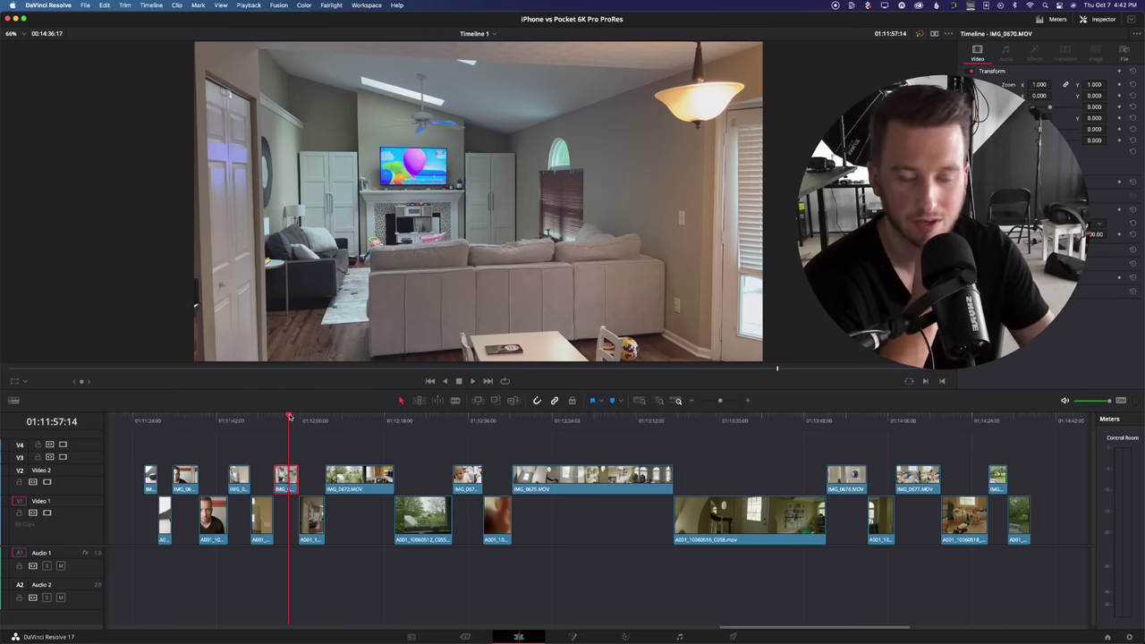
{"action": "mouse_move", "coordinate": [294, 418]}
{"action": "left_mouse_down"}
{"action": "mouse_move", "coordinate": [283, 409]}
{"action": "mouse_move", "coordinate": [299, 409]}
{"action": "mouse_move", "coordinate": [287, 408]}
{"action": "left_mouse_up"}
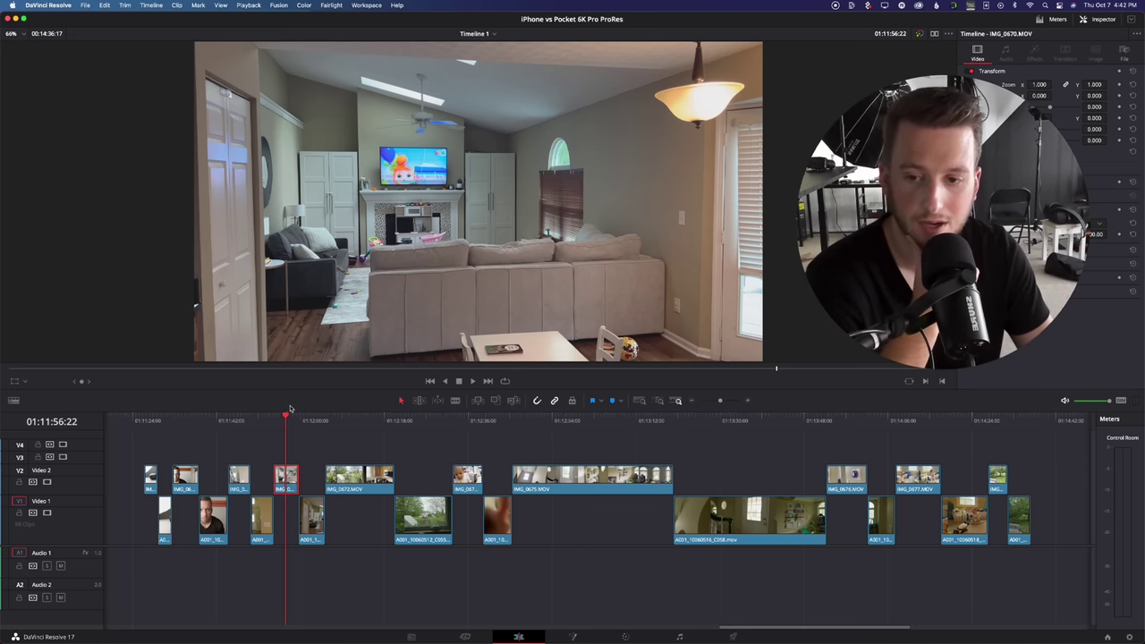
{"action": "left_click", "coordinate": [302, 419]}
{"action": "left_click_drag", "start_coordinate": [304, 420], "coordinate": [314, 420]}
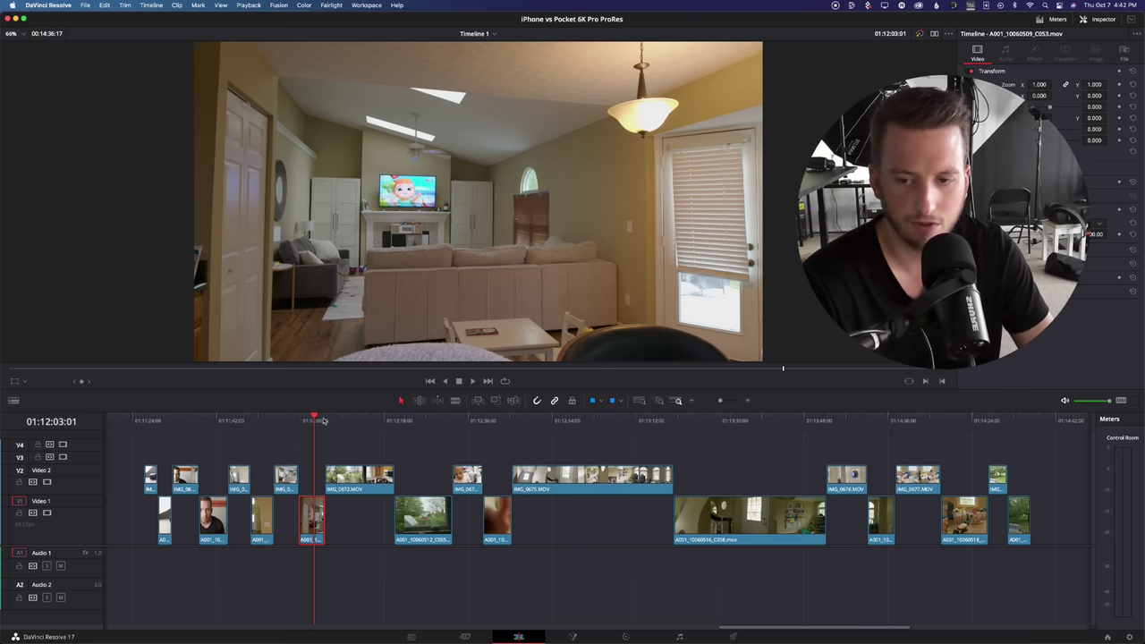
{"action": "left_click", "coordinate": [290, 420]}
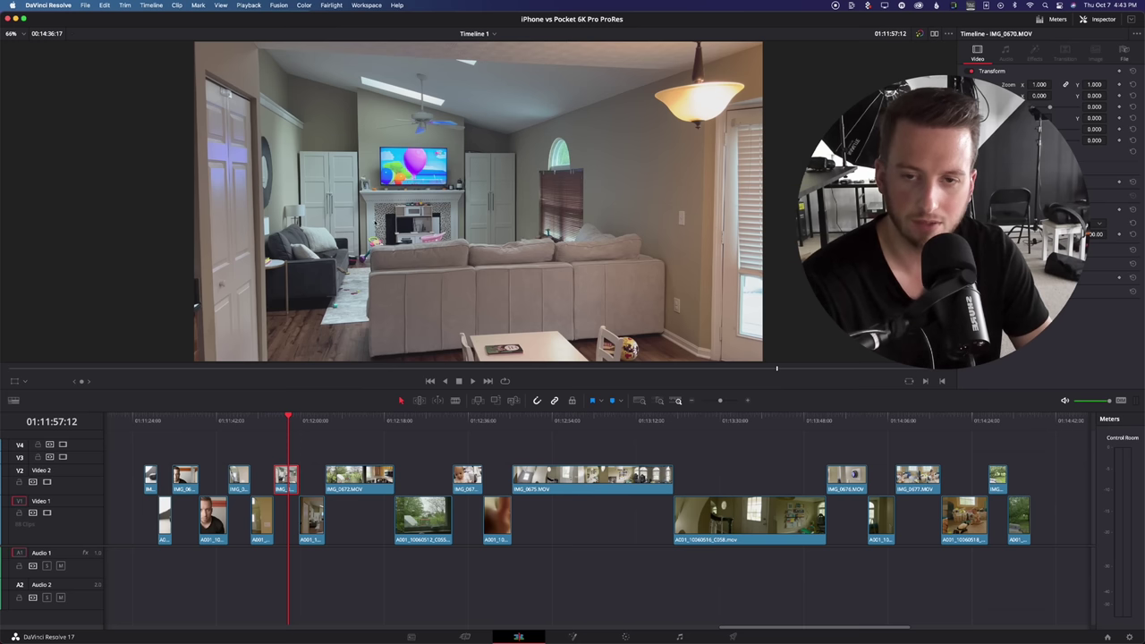
{"action": "left_click", "coordinate": [289, 421]}
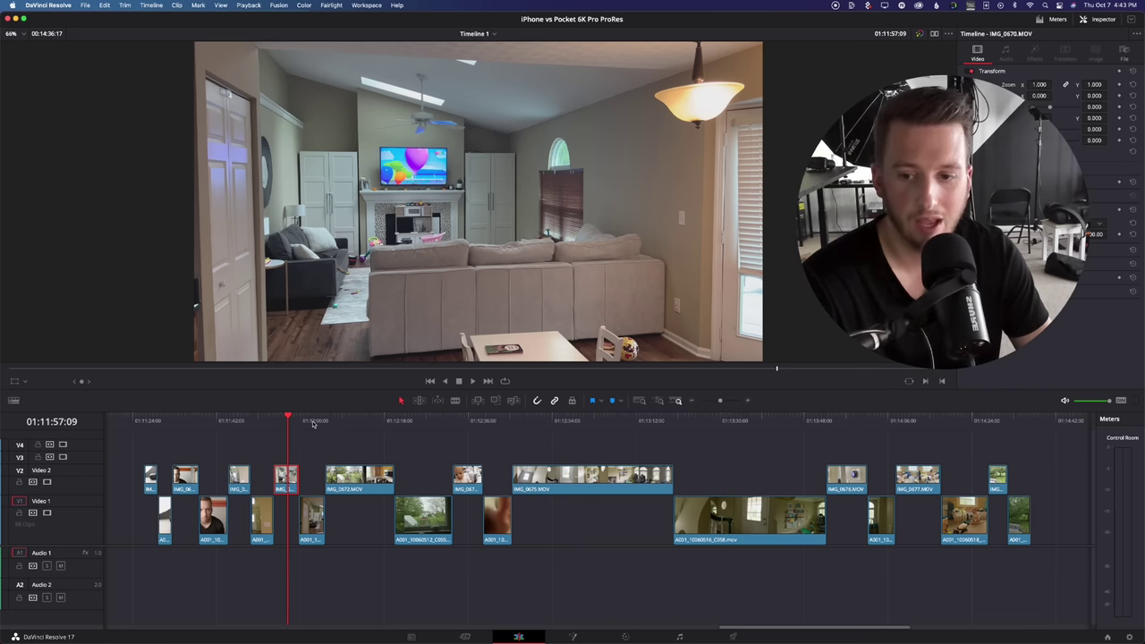
{"action": "left_click_drag", "start_coordinate": [314, 422], "coordinate": [465, 420]}
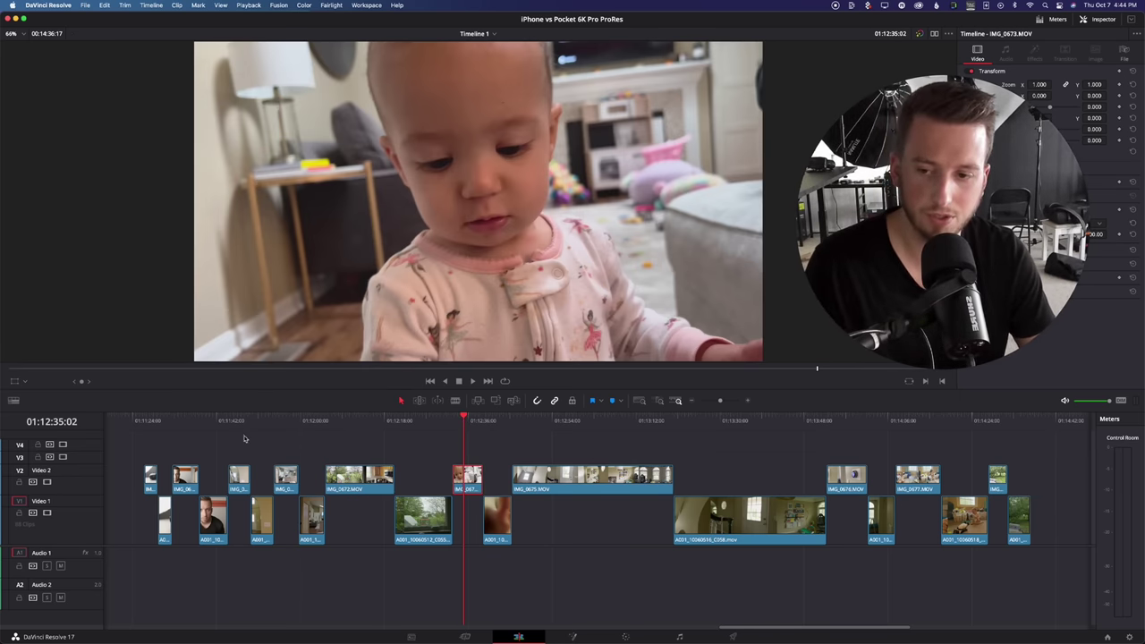
Check frames of the iPhone baby clip IMG_0673, then land on Pocket 6K close-up A001_10060513_C056.
{"action": "left_click", "coordinate": [213, 421]}
{"action": "left_click_drag", "start_coordinate": [463, 422], "coordinate": [470, 417]}
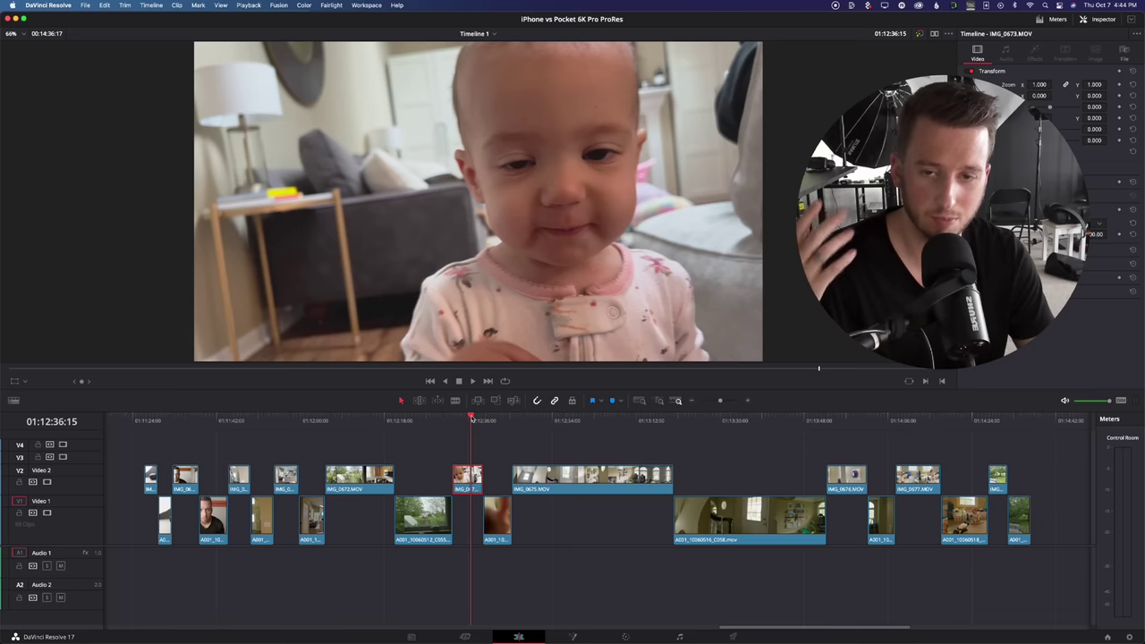
{"action": "left_click_drag", "start_coordinate": [471, 417], "coordinate": [470, 419]}
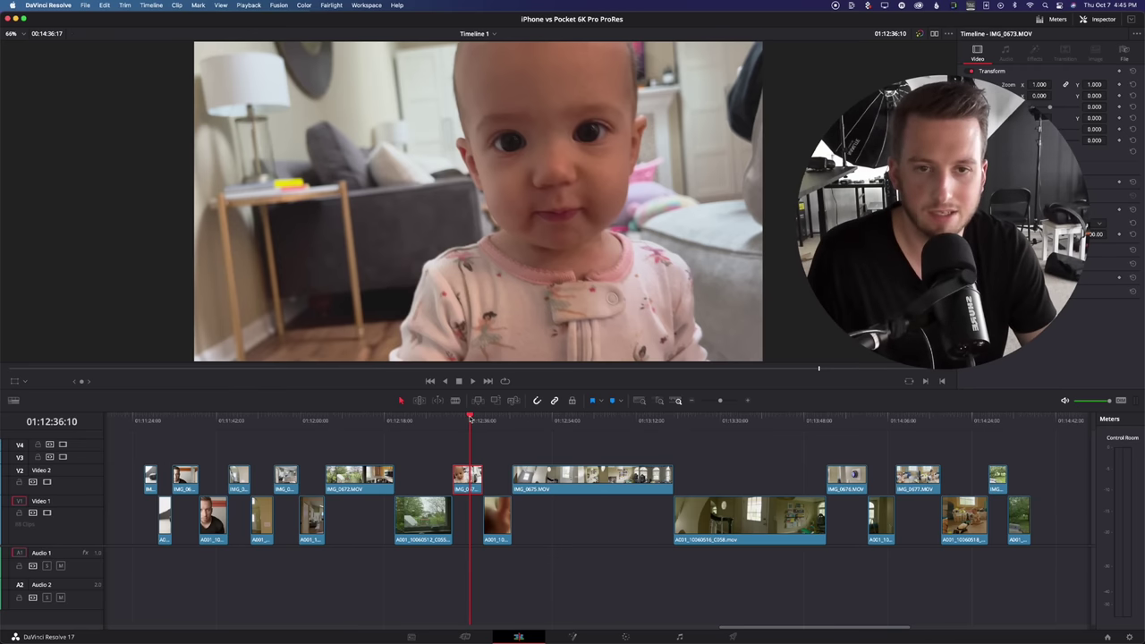
{"action": "left_click_drag", "start_coordinate": [471, 419], "coordinate": [467, 418]}
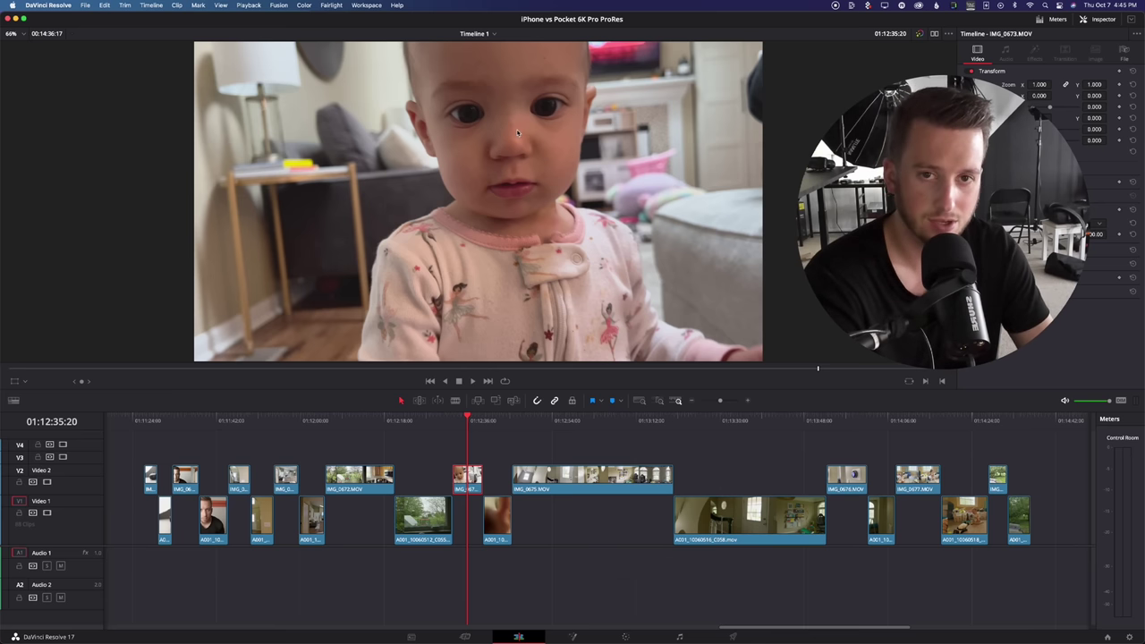
{"action": "left_click", "coordinate": [462, 420]}
{"action": "left_click_drag", "start_coordinate": [462, 420], "coordinate": [463, 420]}
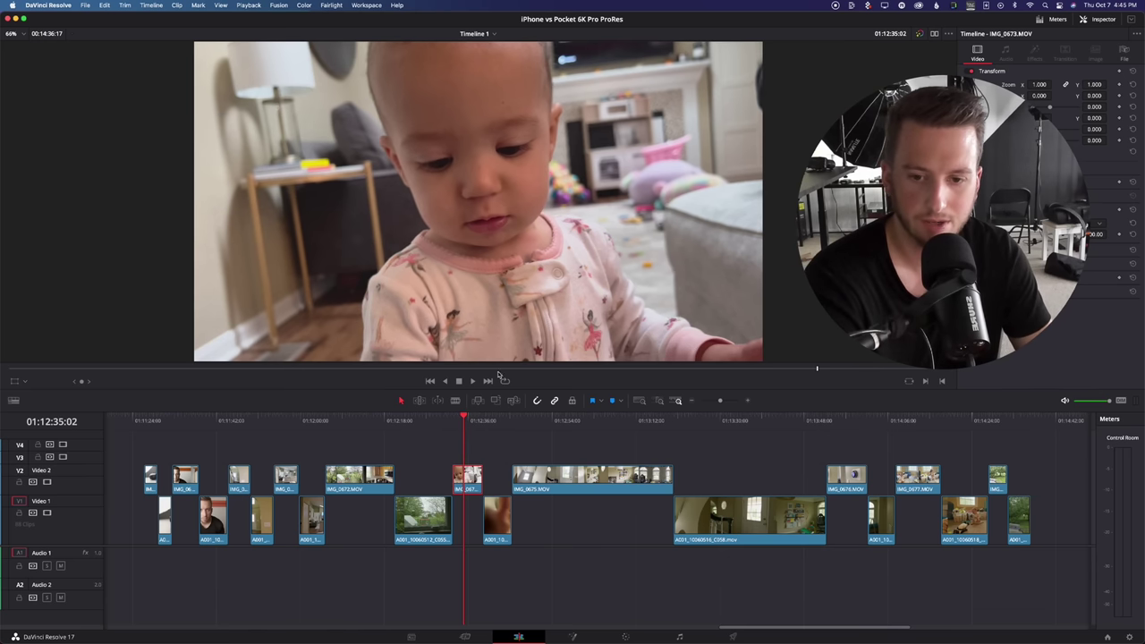
{"action": "left_click_drag", "start_coordinate": [488, 428], "coordinate": [503, 424]}
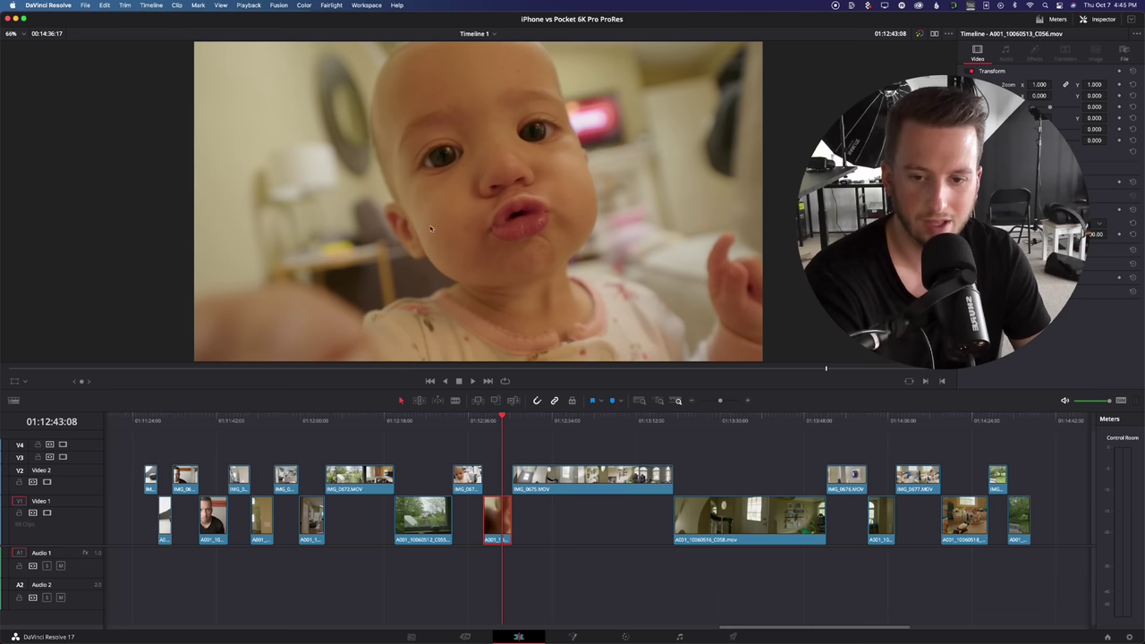
Add a serial node with a negative Temp to the Pocket 6K baby clip, then move to IMG_0675.
{"action": "left_click", "coordinate": [625, 636]}
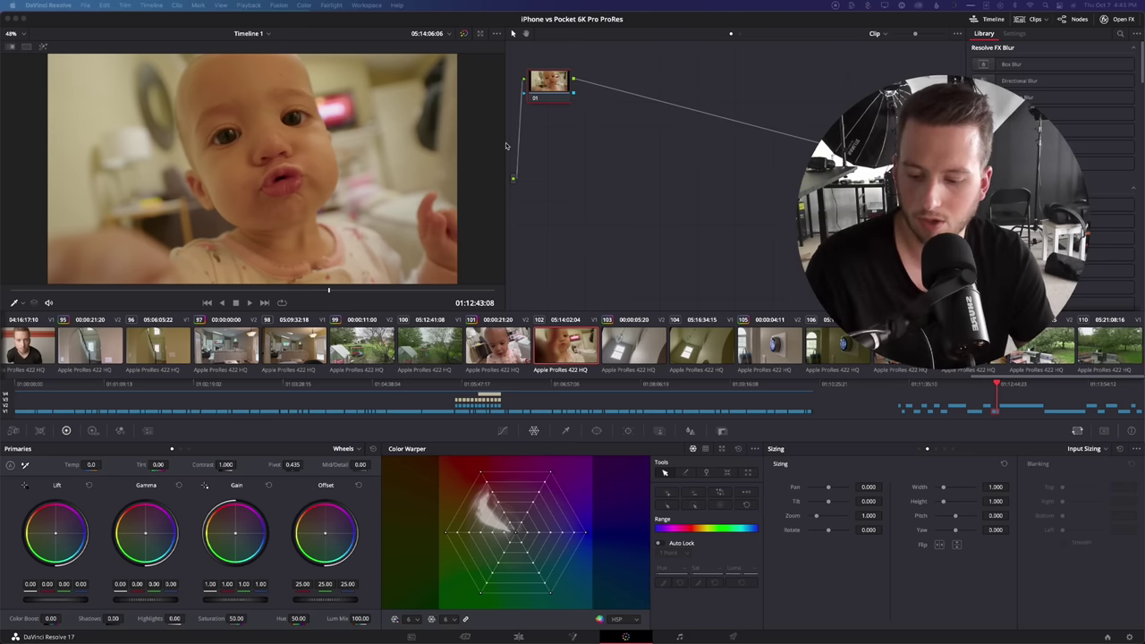
{"action": "key", "text": "alt+s"}
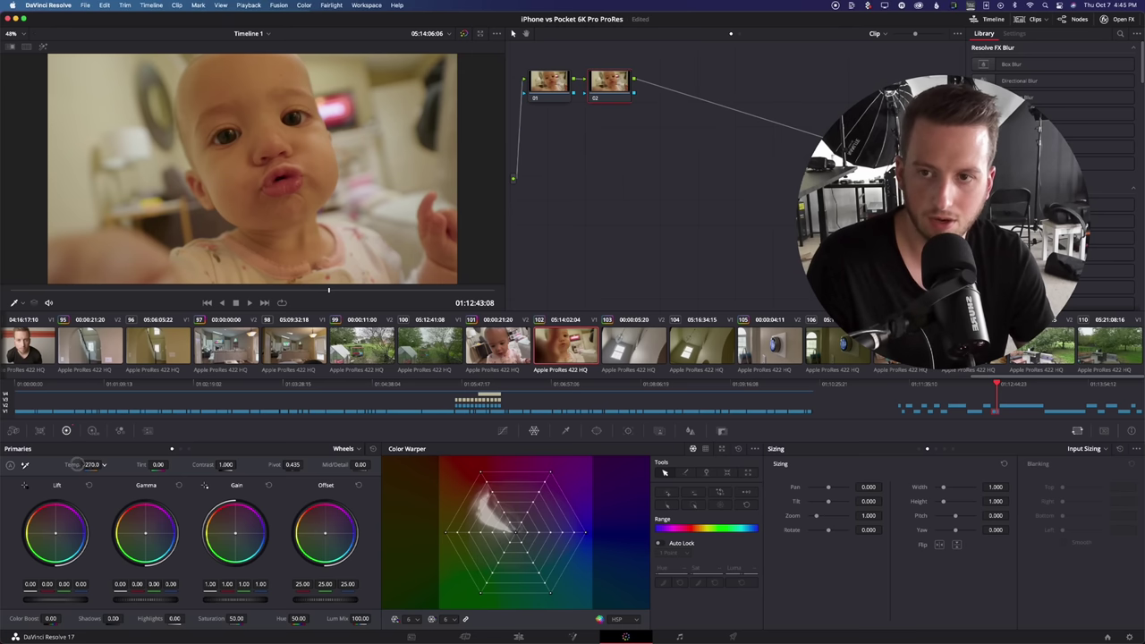
{"action": "left_click_drag", "start_coordinate": [89, 464], "coordinate": [50, 464]}
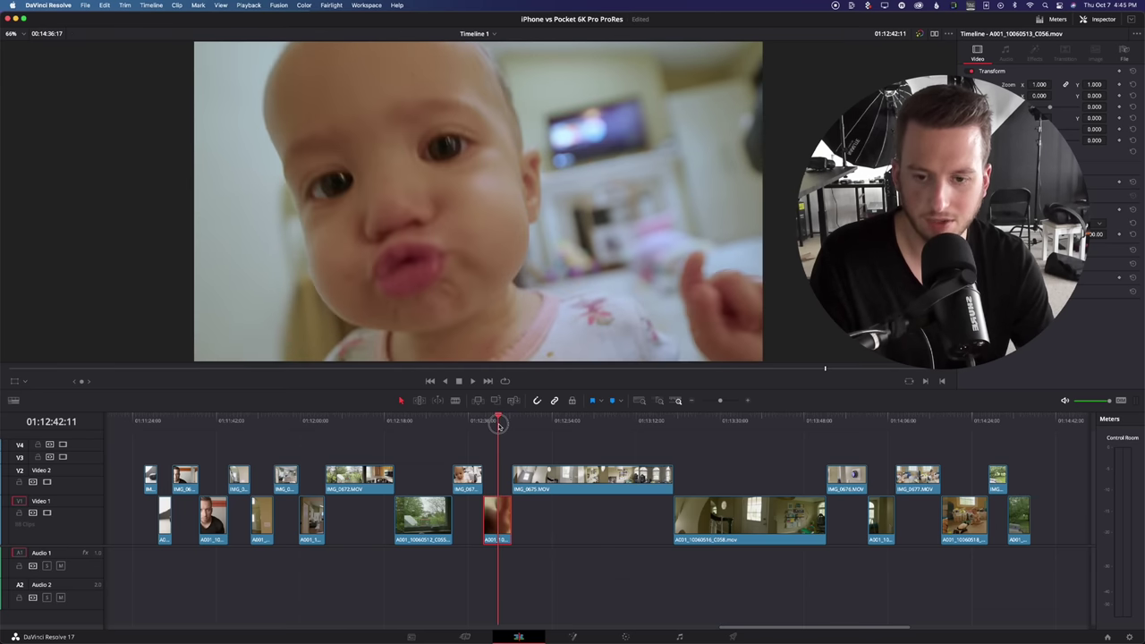
{"action": "left_click_drag", "start_coordinate": [498, 420], "coordinate": [471, 426]}
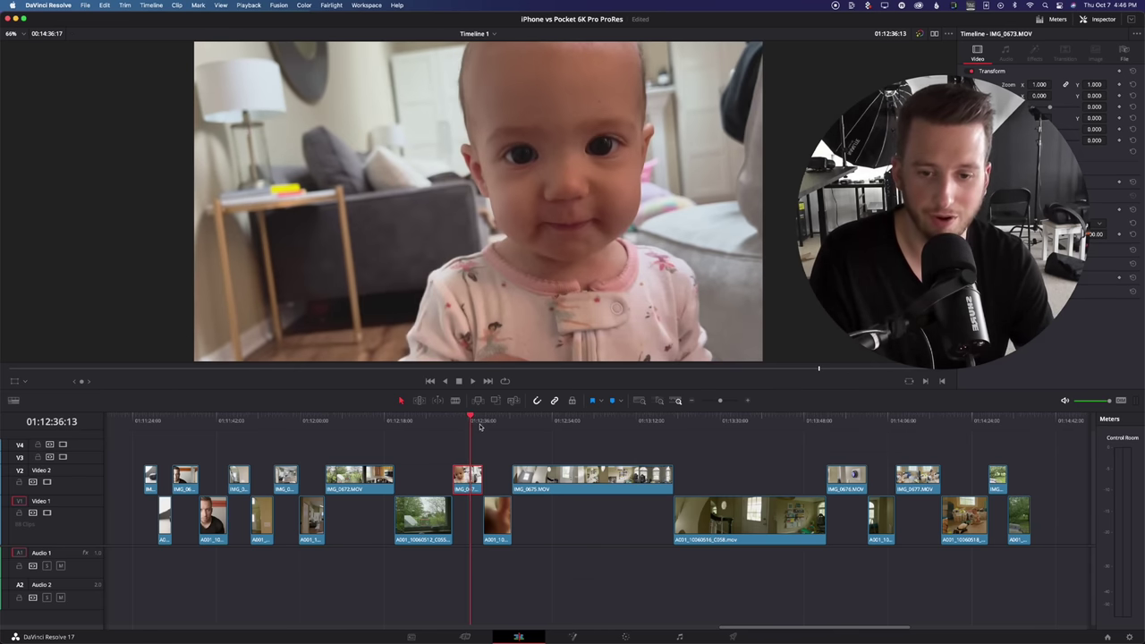
{"action": "left_click_drag", "start_coordinate": [526, 420], "coordinate": [617, 431]}
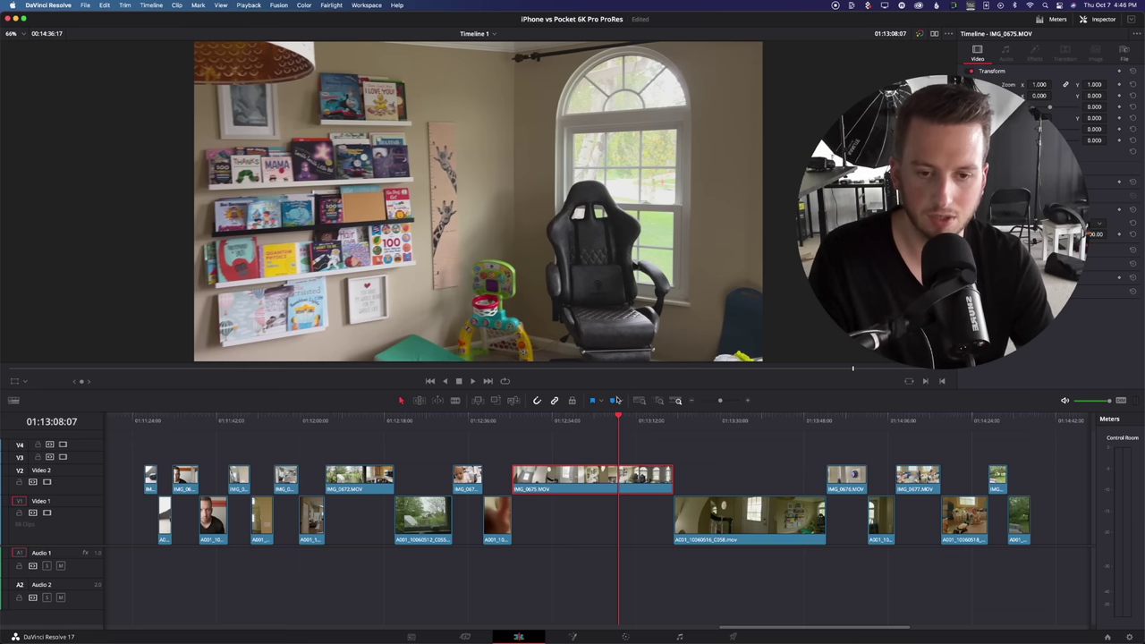
Scrub IMG_0675 to its bay-window frame and play from there.
{"action": "left_click_drag", "start_coordinate": [621, 421], "coordinate": [649, 420]}
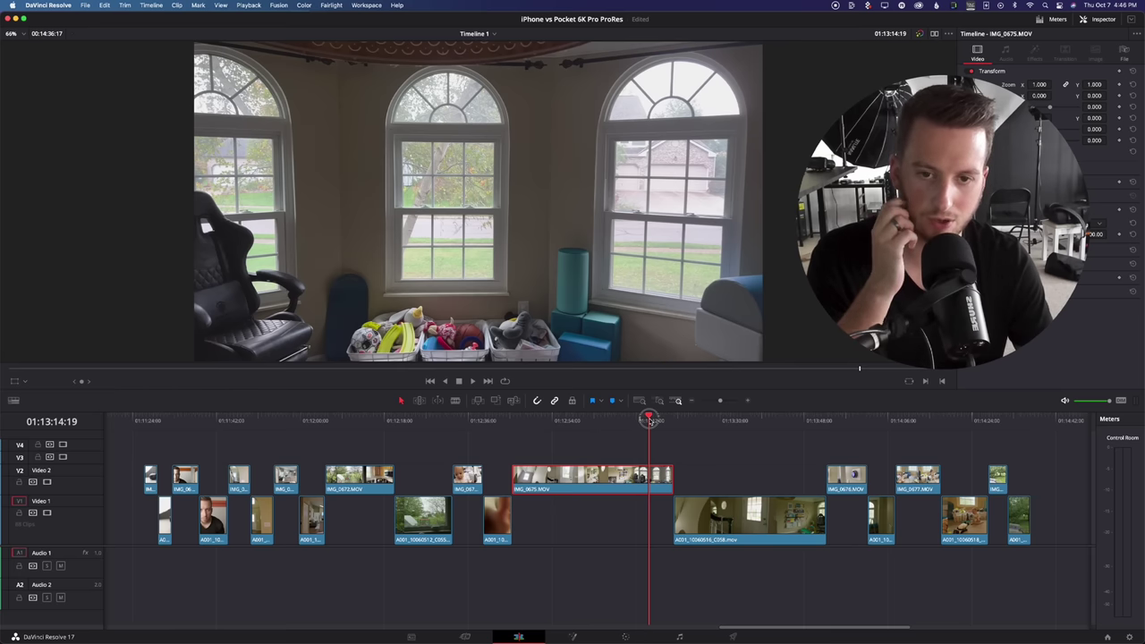
{"action": "left_click_drag", "start_coordinate": [650, 421], "coordinate": [653, 420]}
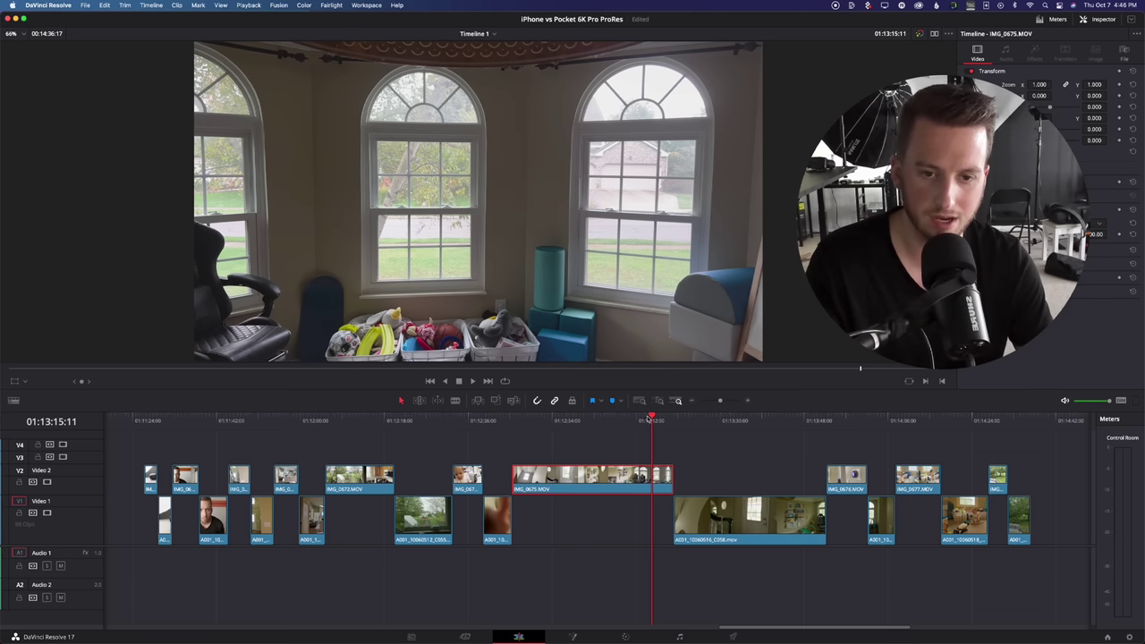
{"action": "key", "text": "space"}
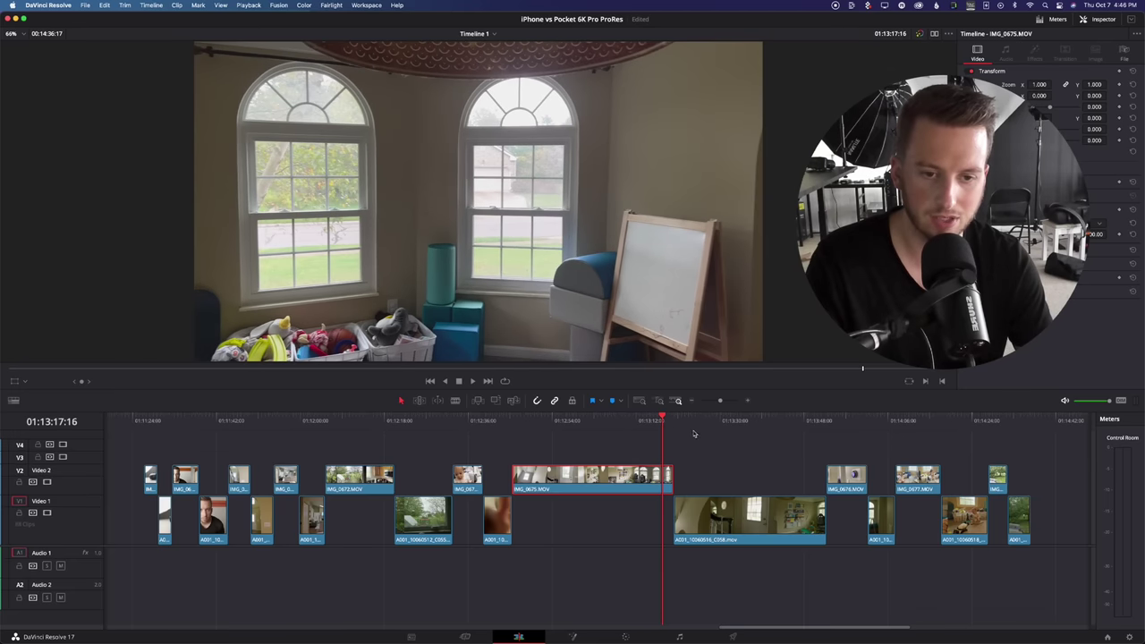
Compare the bay-window shot in IMG_0675 against A001_10060516_C058, briefly playing the Pocket 6K clip.
{"action": "left_click", "coordinate": [679, 420]}
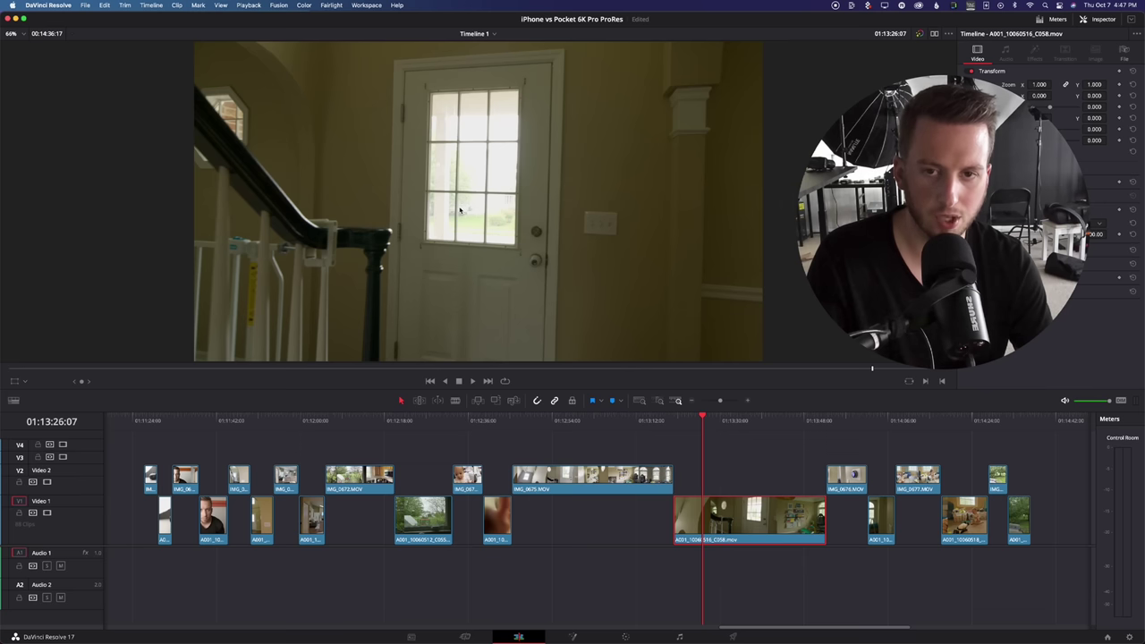
{"action": "left_click_drag", "start_coordinate": [702, 418], "coordinate": [744, 423]}
{"action": "key", "text": "space"}
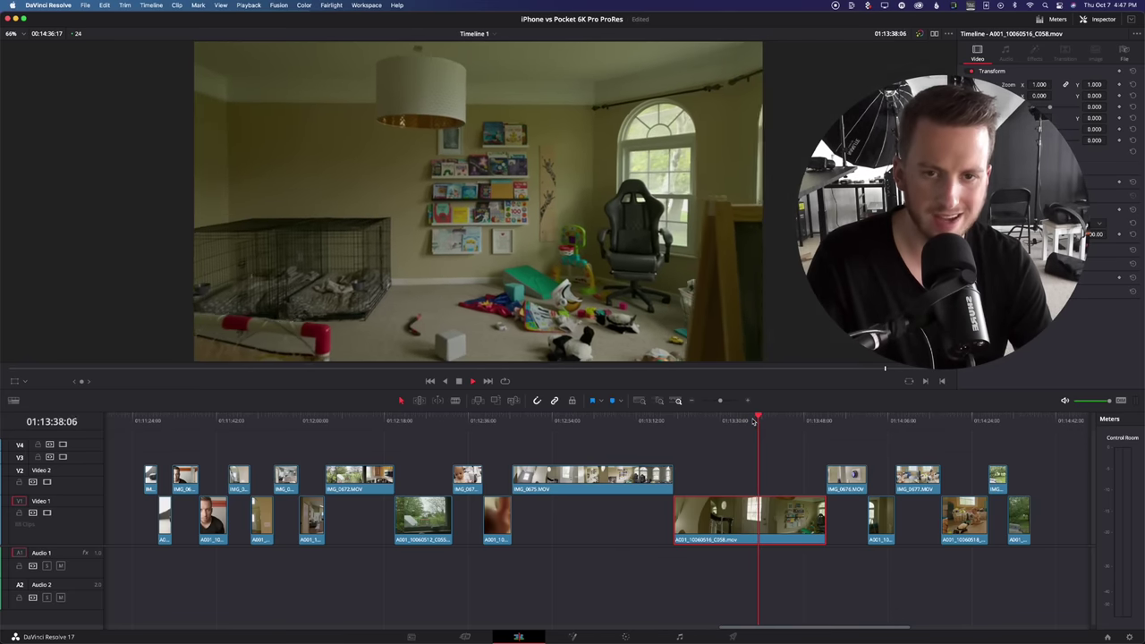
{"action": "key", "text": "space"}
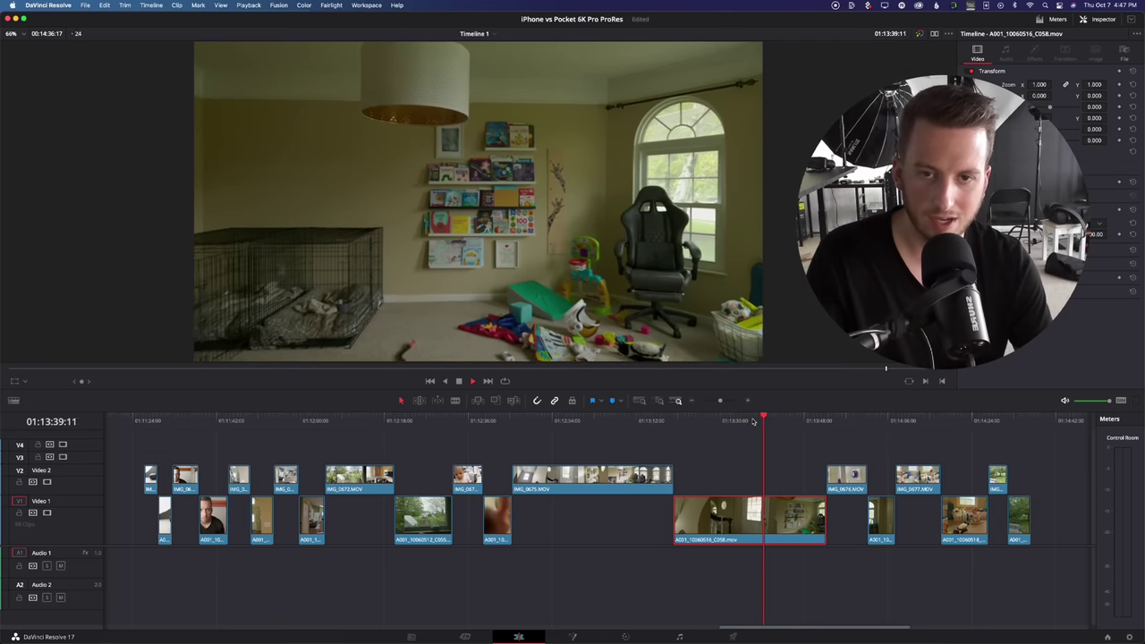
{"action": "left_click_drag", "start_coordinate": [598, 420], "coordinate": [607, 421]}
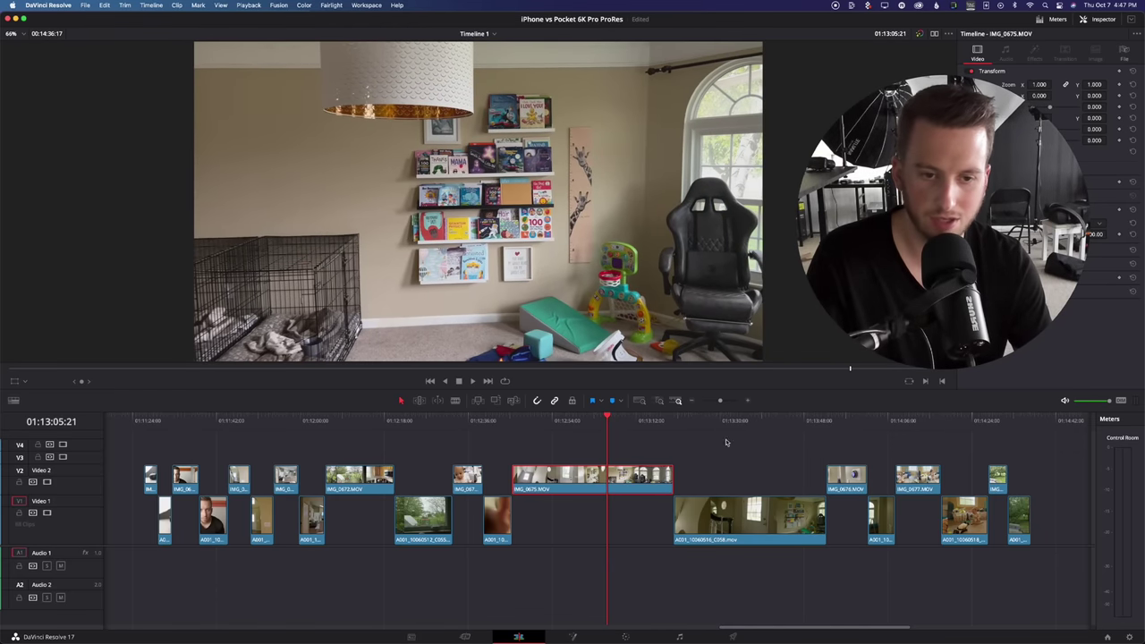
{"action": "left_click", "coordinate": [760, 421]}
{"action": "left_click_drag", "start_coordinate": [760, 422], "coordinate": [766, 422]}
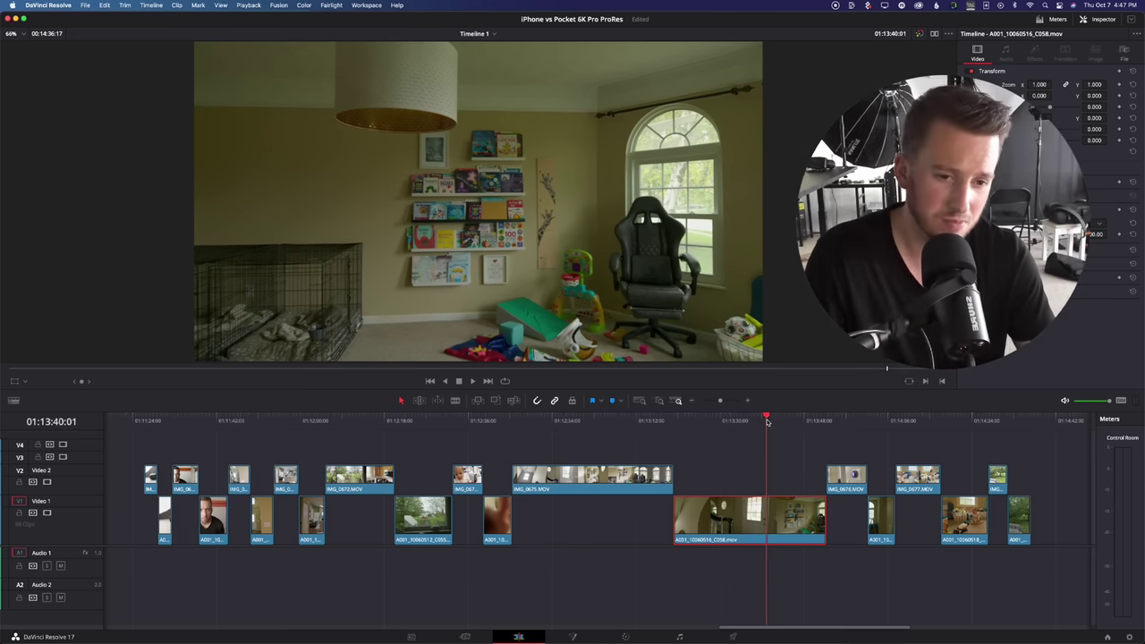
{"action": "left_click_drag", "start_coordinate": [767, 421], "coordinate": [806, 419]}
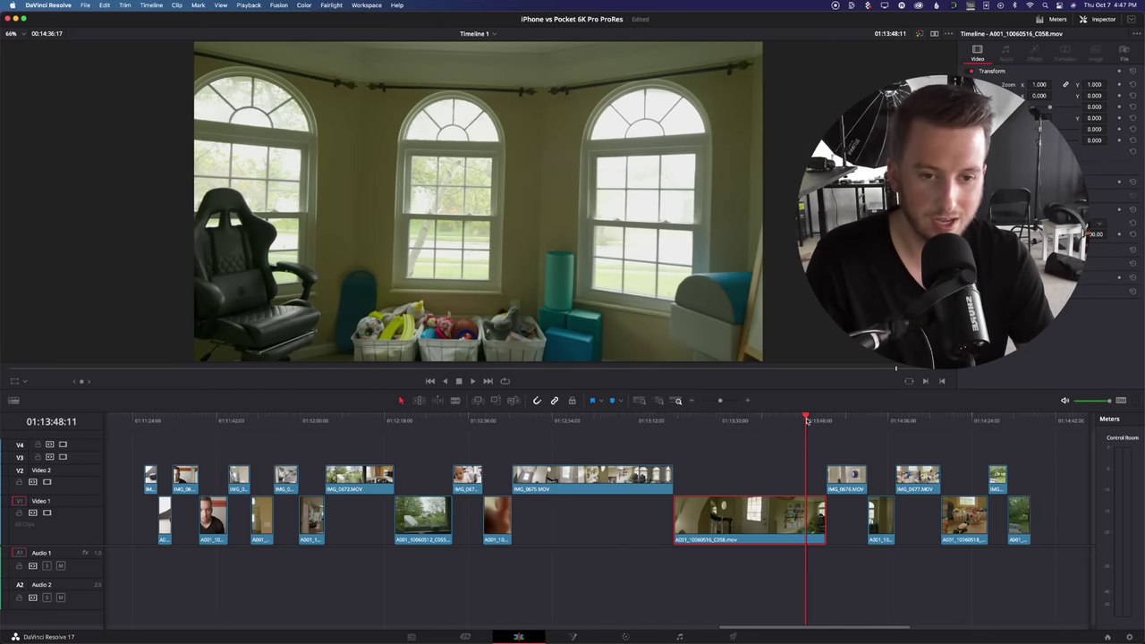
Stop playback and move the playhead onto the thermostat clip A001_10060517_C059.
{"action": "key", "text": "space"}
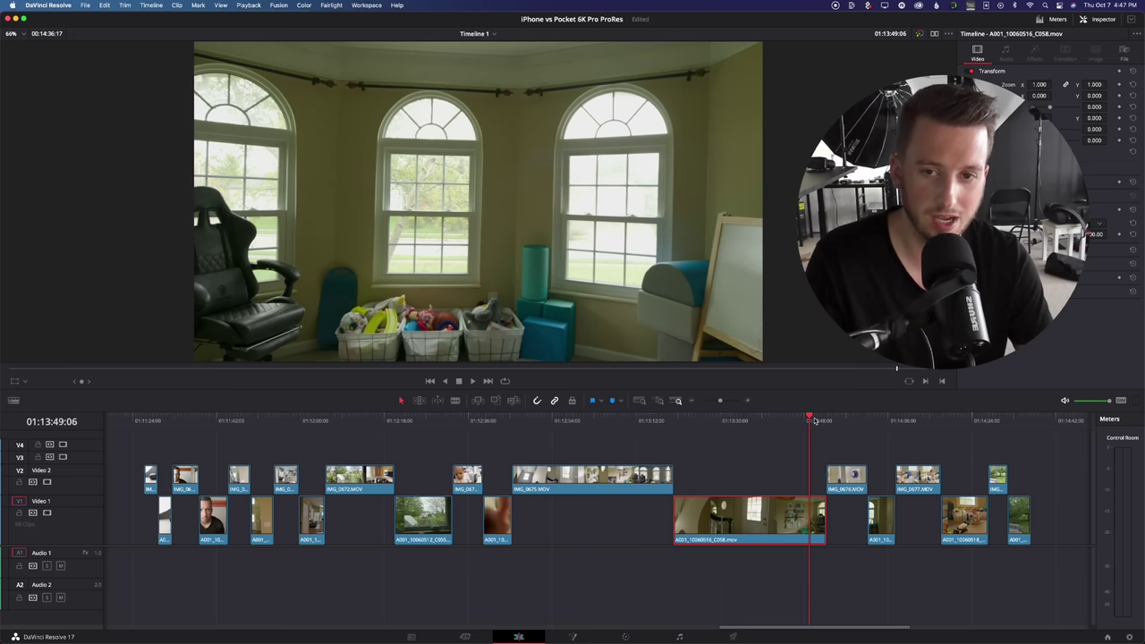
{"action": "left_click_drag", "start_coordinate": [814, 420], "coordinate": [876, 424]}
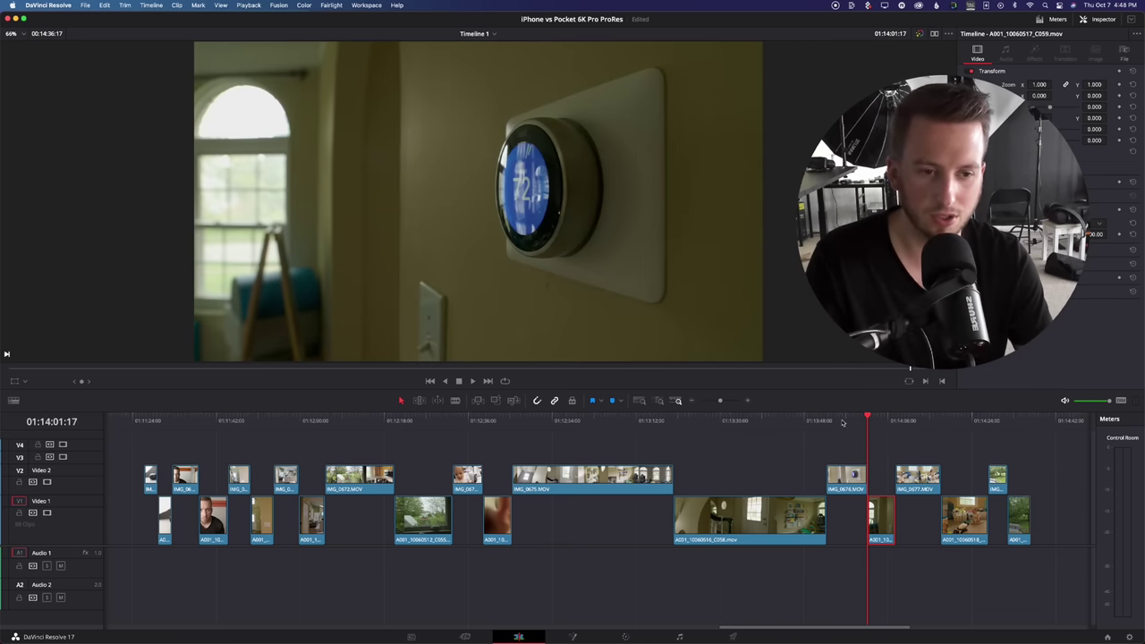
Alternate between IMG_0676 and A001_10060517_C059 several times to compare the thermostat shots.
{"action": "mouse_move", "coordinate": [839, 423]}
{"action": "left_mouse_down"}
{"action": "mouse_move", "coordinate": [851, 420]}
{"action": "mouse_move", "coordinate": [832, 421]}
{"action": "left_mouse_up"}
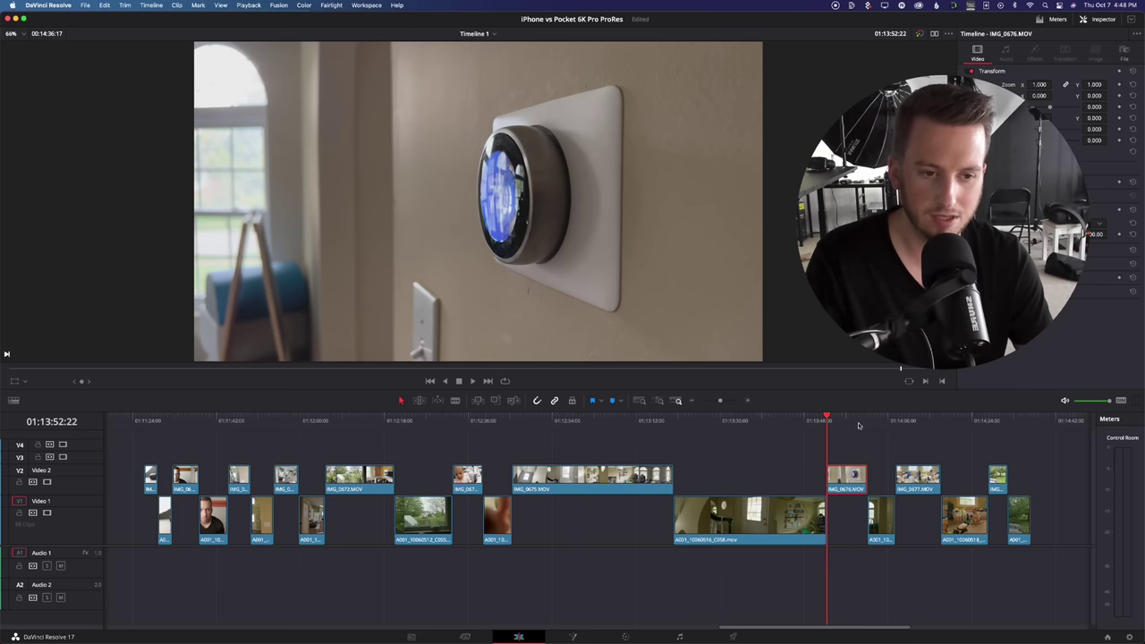
{"action": "left_click", "coordinate": [869, 424]}
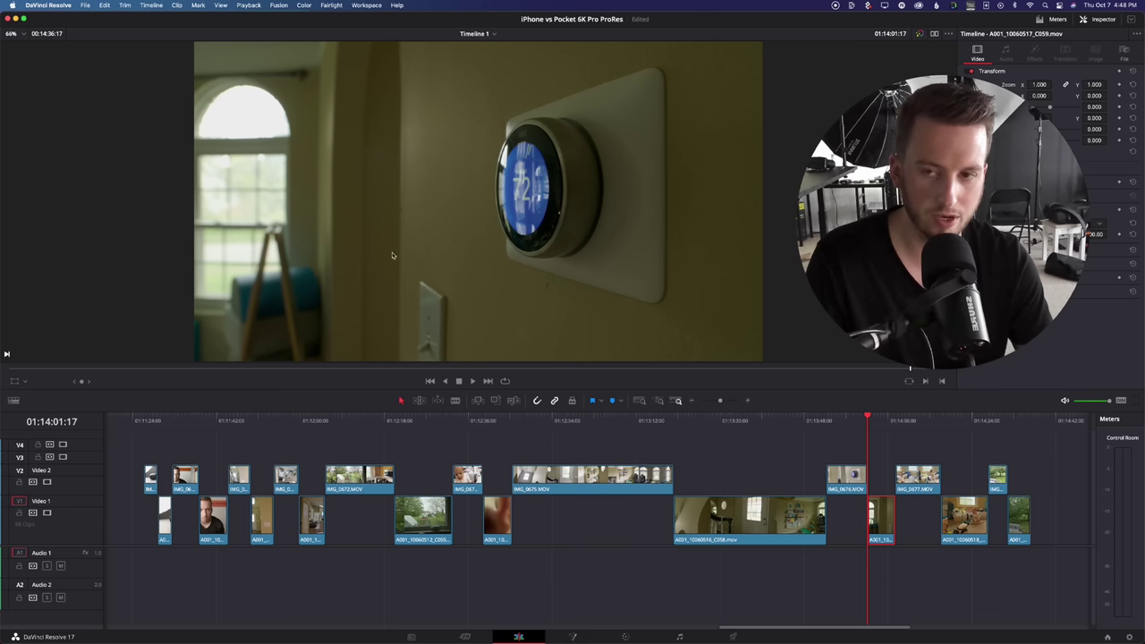
{"action": "left_click", "coordinate": [827, 420]}
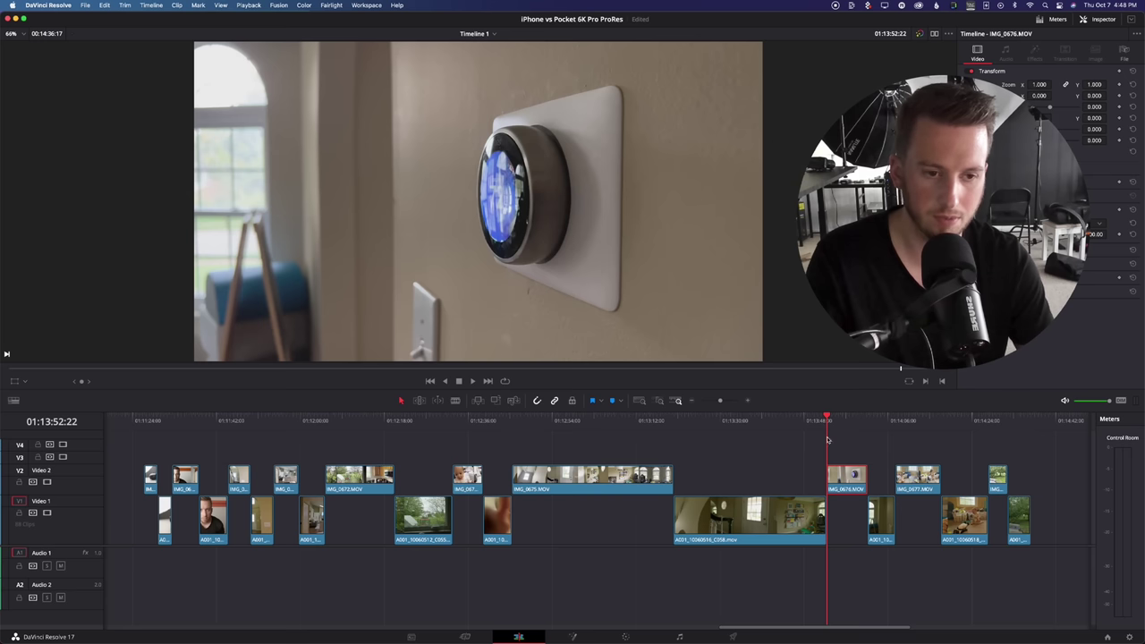
{"action": "left_click", "coordinate": [866, 421]}
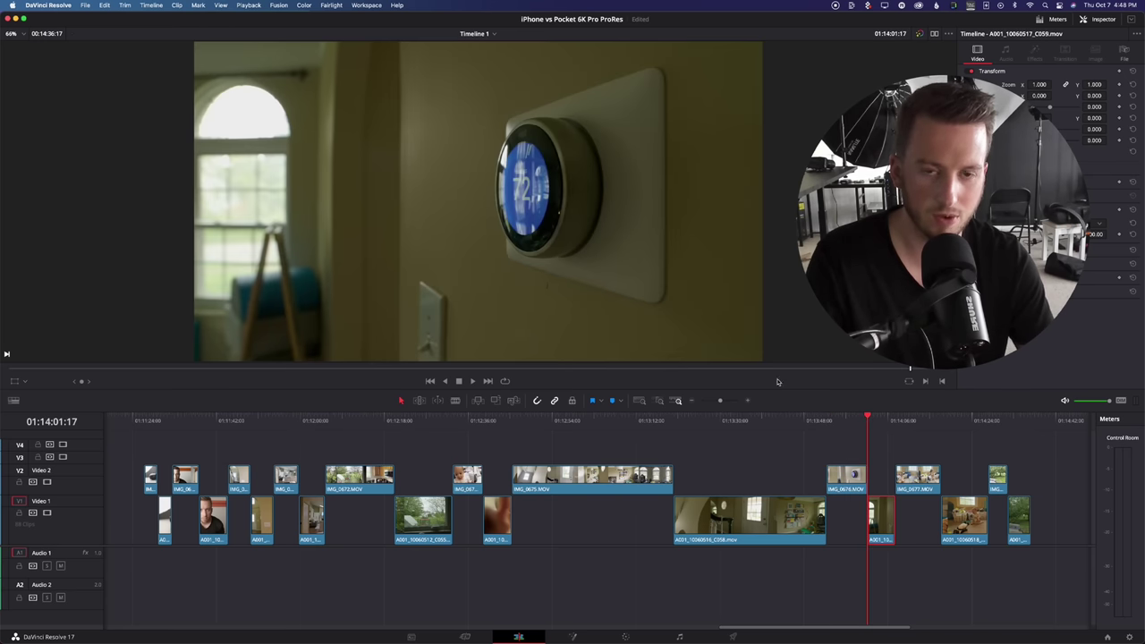
{"action": "left_click", "coordinate": [826, 420]}
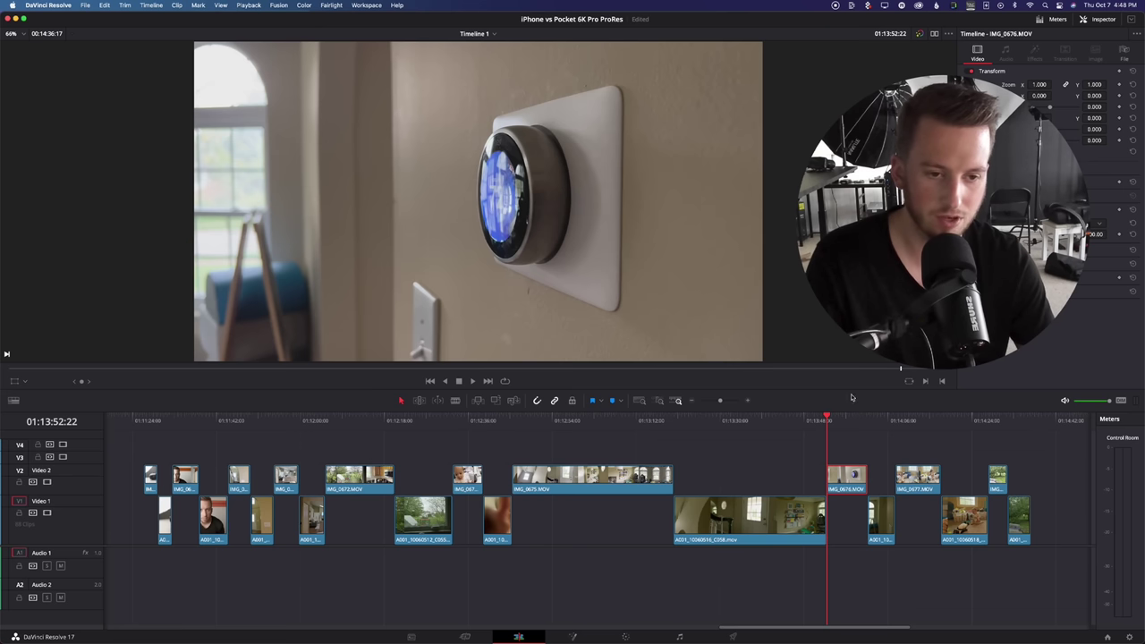
{"action": "left_click", "coordinate": [866, 421]}
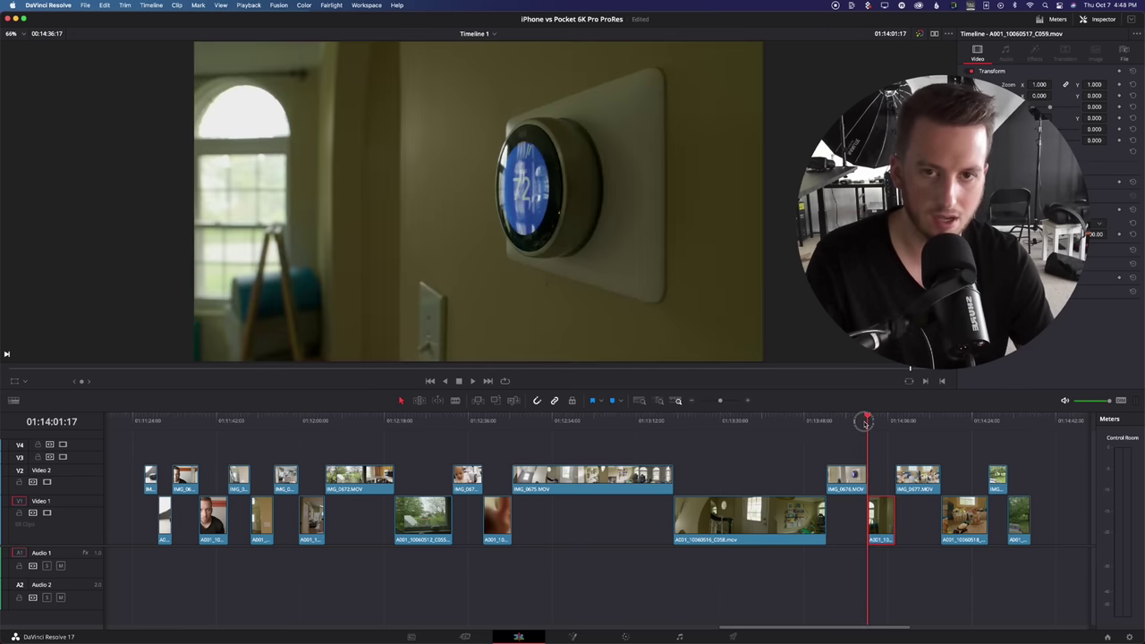
{"action": "mouse_move", "coordinate": [865, 421]}
{"action": "left_mouse_down"}
{"action": "mouse_move", "coordinate": [838, 421]}
{"action": "mouse_move", "coordinate": [881, 422]}
{"action": "mouse_move", "coordinate": [830, 419]}
{"action": "mouse_move", "coordinate": [852, 419]}
{"action": "left_mouse_up"}
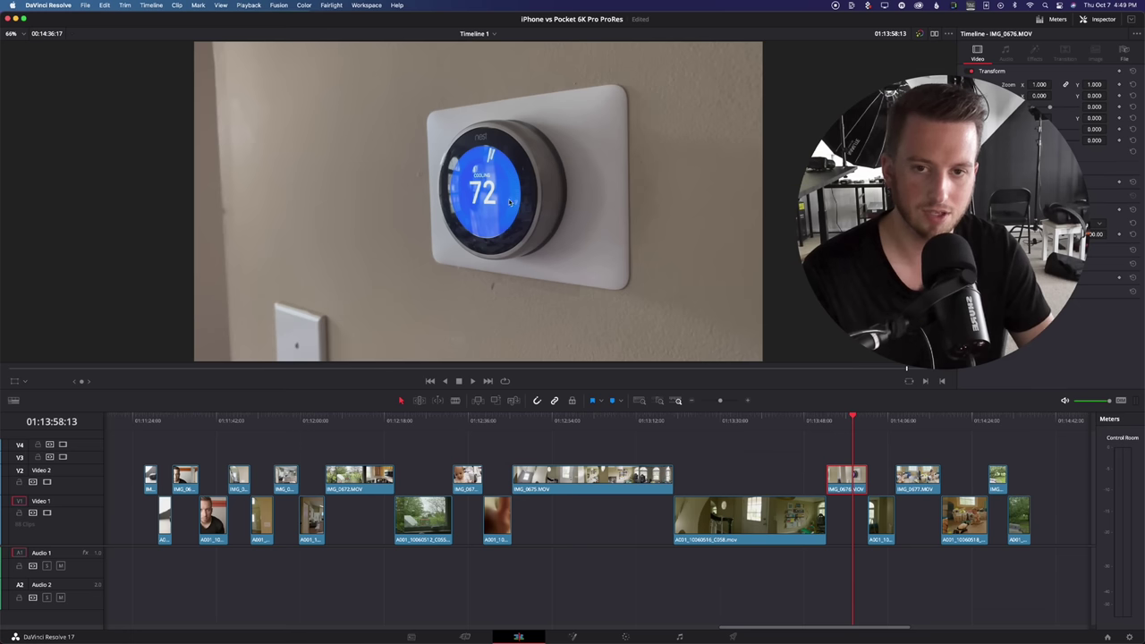
{"action": "left_click_drag", "start_coordinate": [868, 417], "coordinate": [850, 420]}
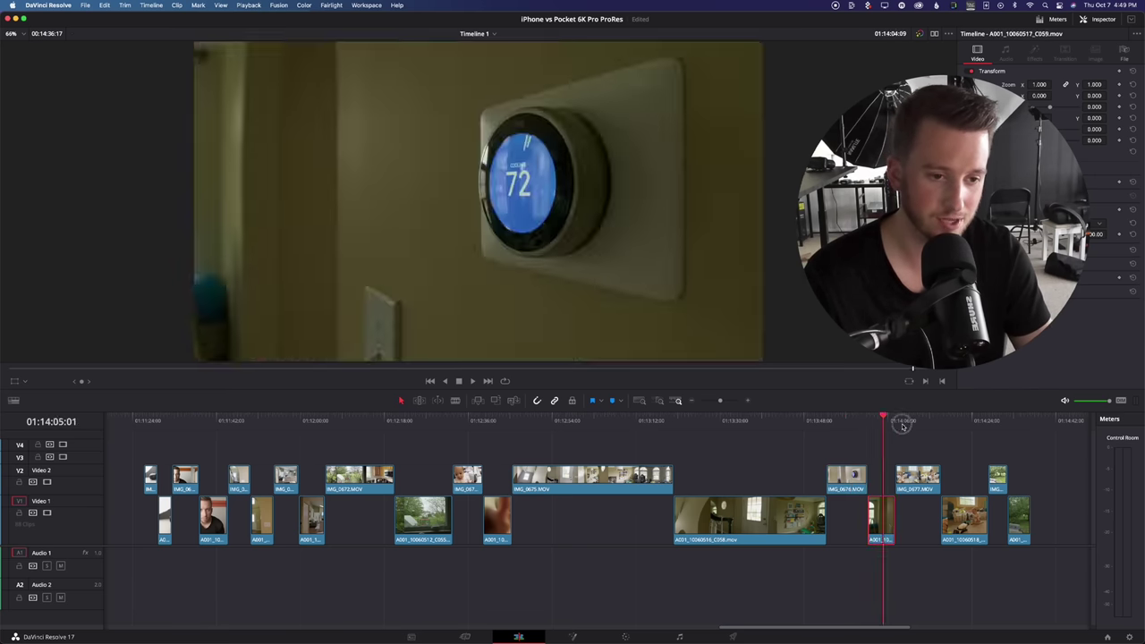
Jump the playhead to the Pocket 6K backyard clip A001_10060521_C062.
{"action": "left_click", "coordinate": [1010, 419]}
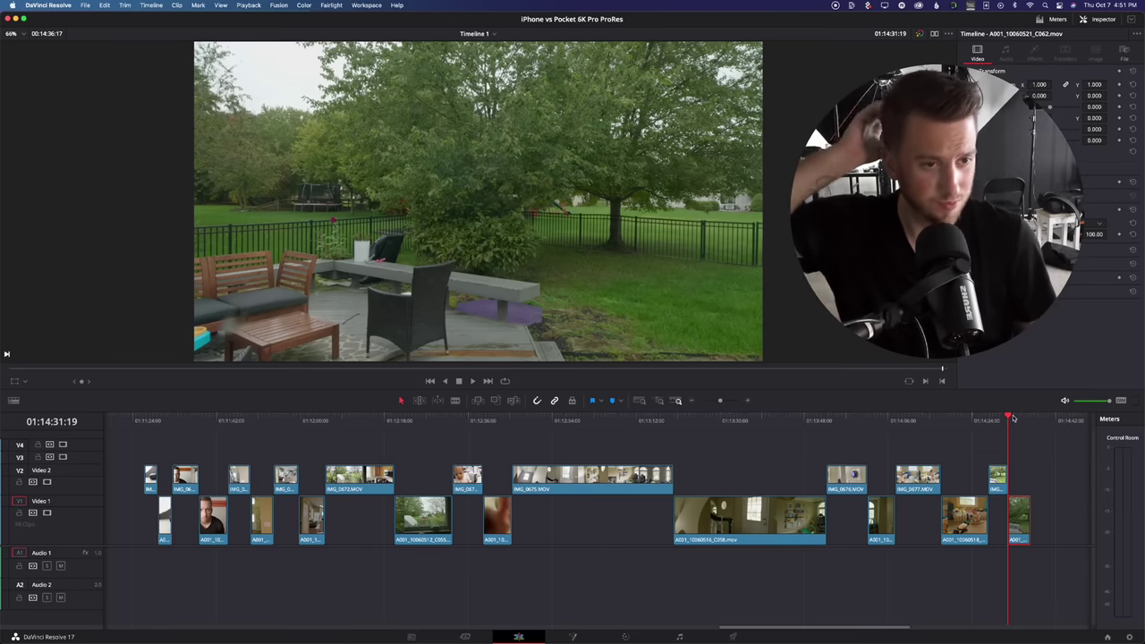